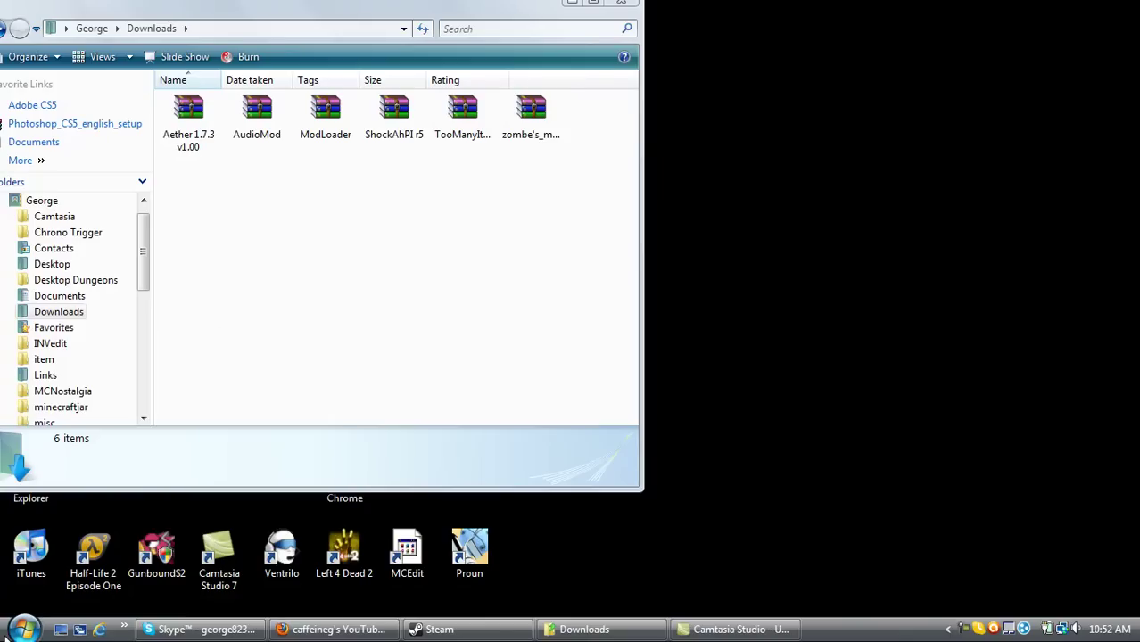
Open the %appdata% location and go into the .minecraft\bin folder.
left_click(23, 628)
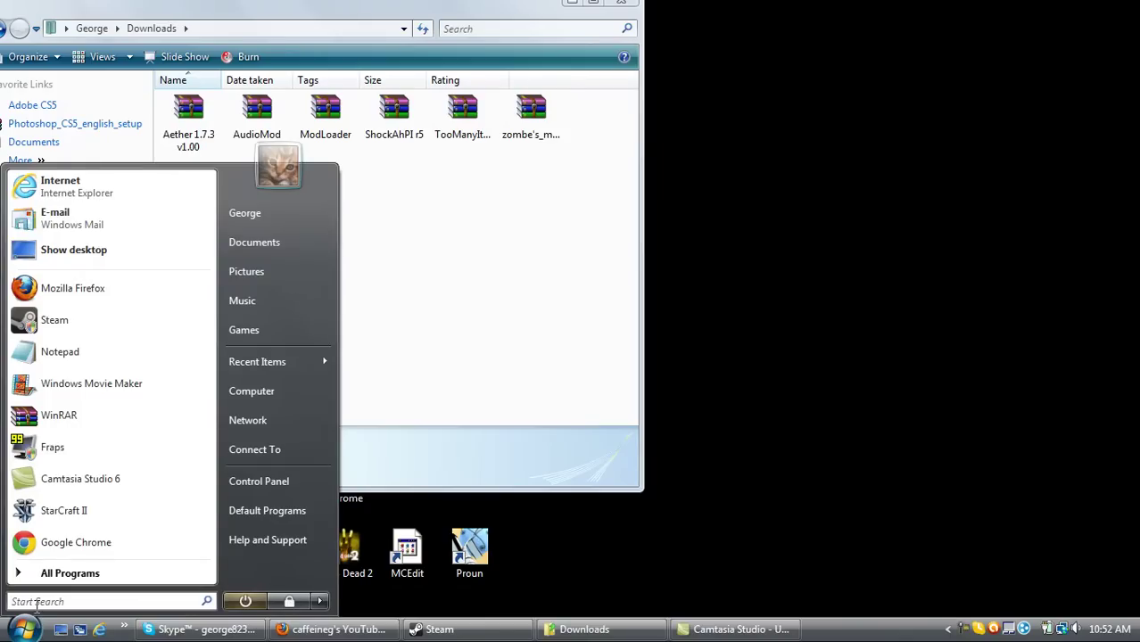
left_click(36, 603)
type("%")
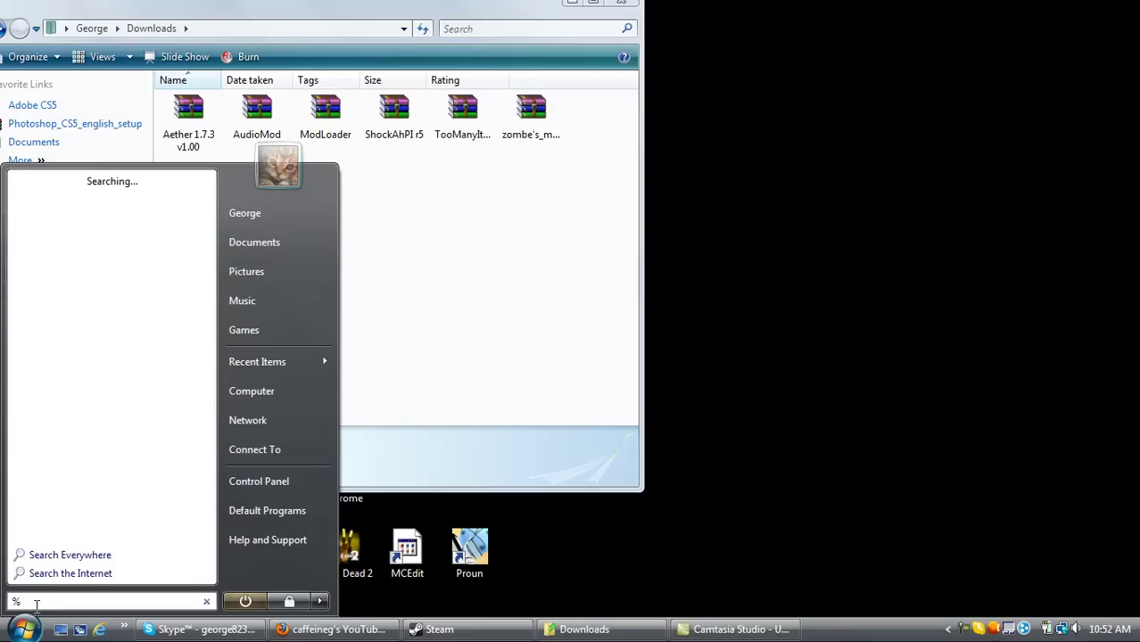
type("appdata")
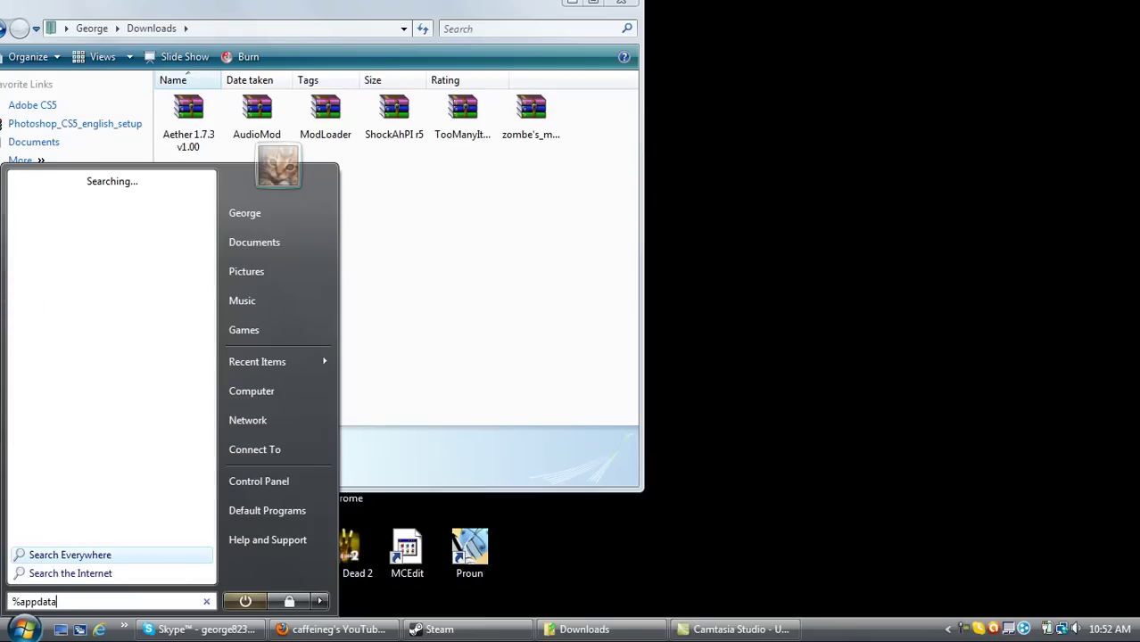
type("%")
key("Return")
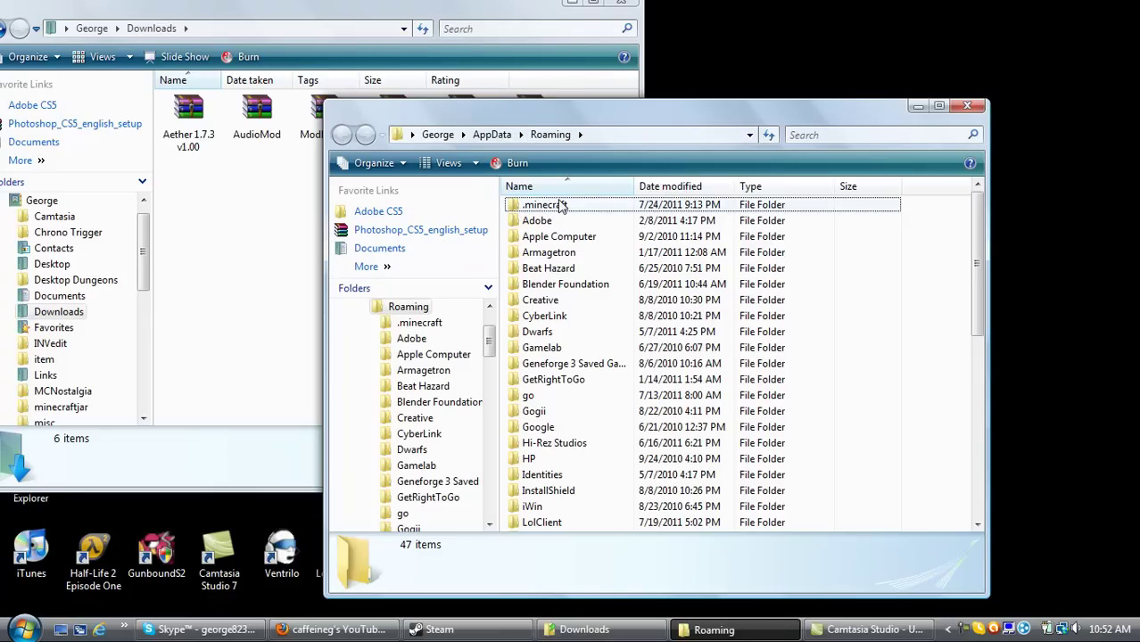
double_click(560, 206)
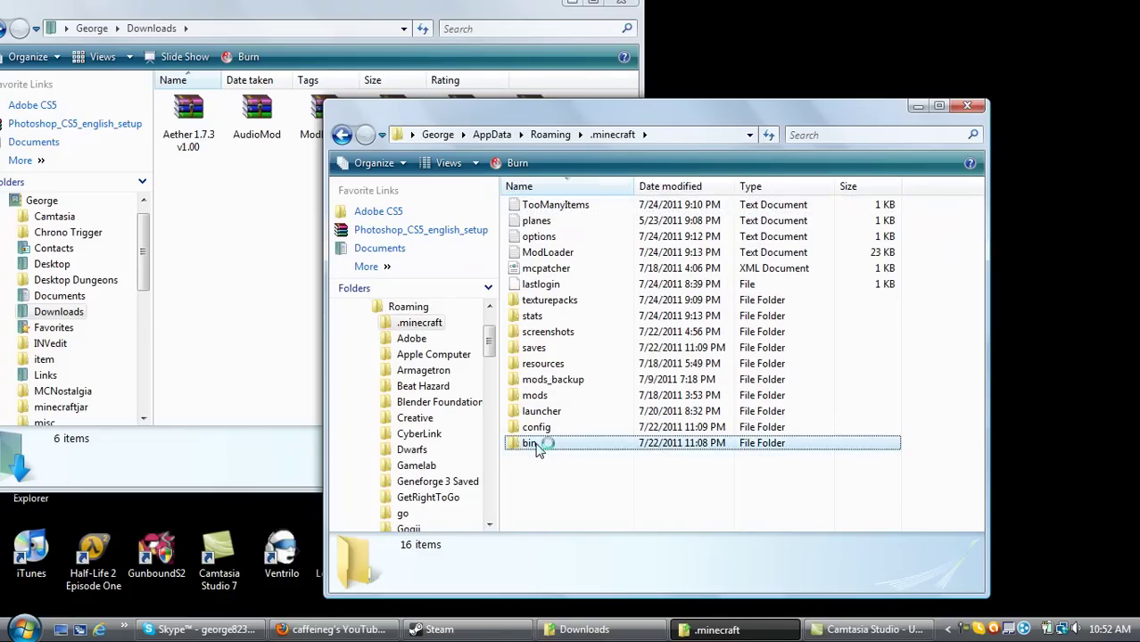
double_click(539, 443)
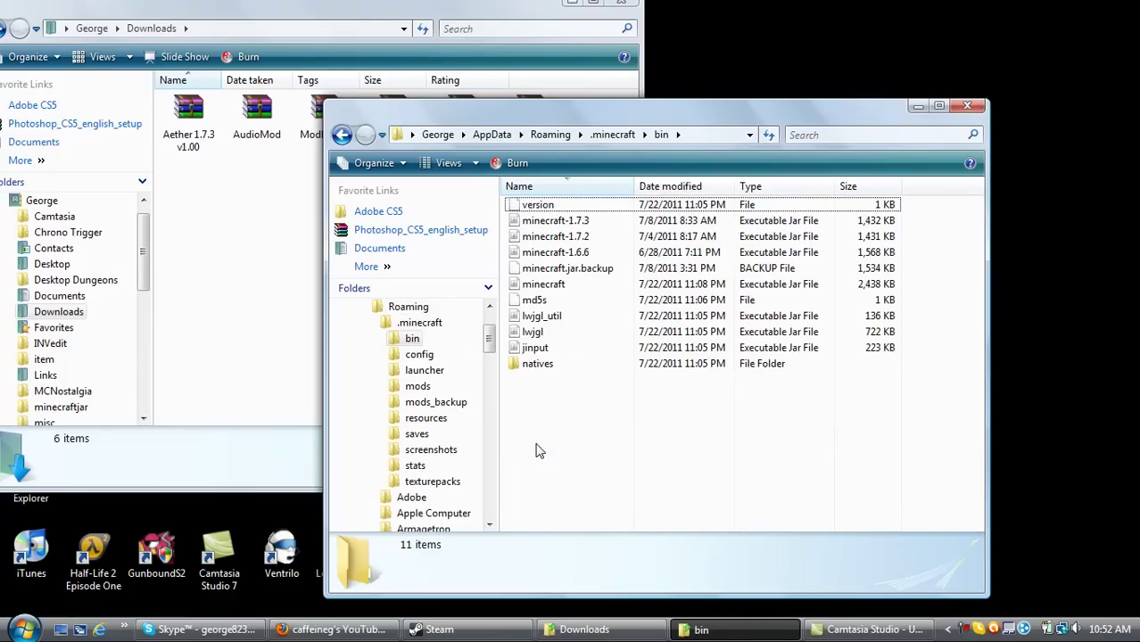
Open the minecraft jar file as an archive in 7-Zip and minimize the bin folder window.
left_click(554, 285)
right_click(554, 285)
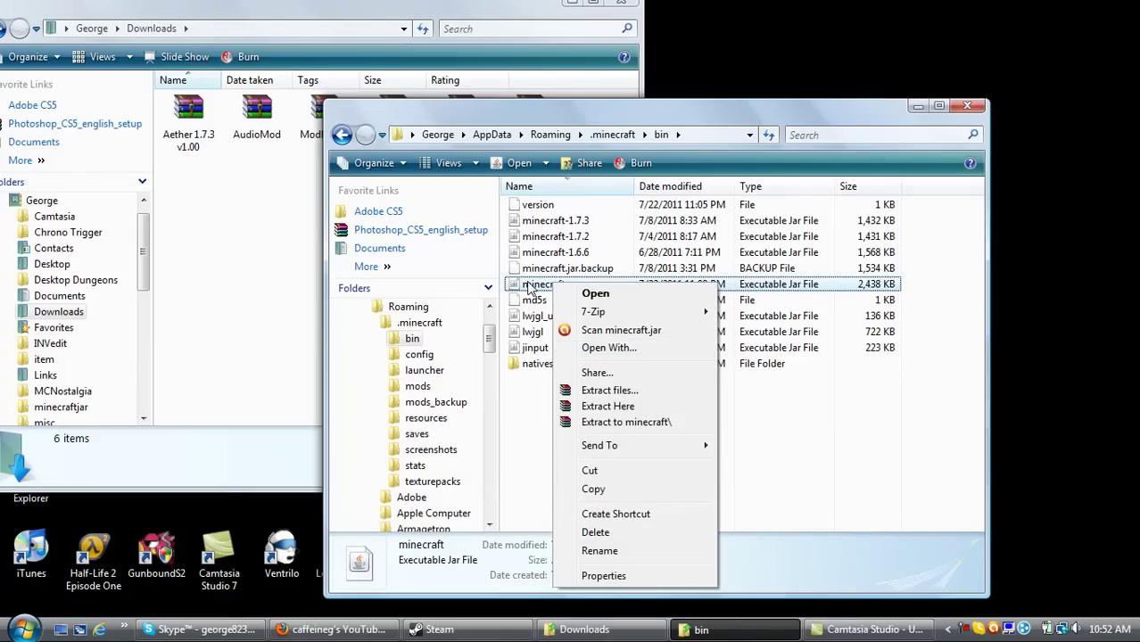
left_click(615, 550)
left_click(597, 284)
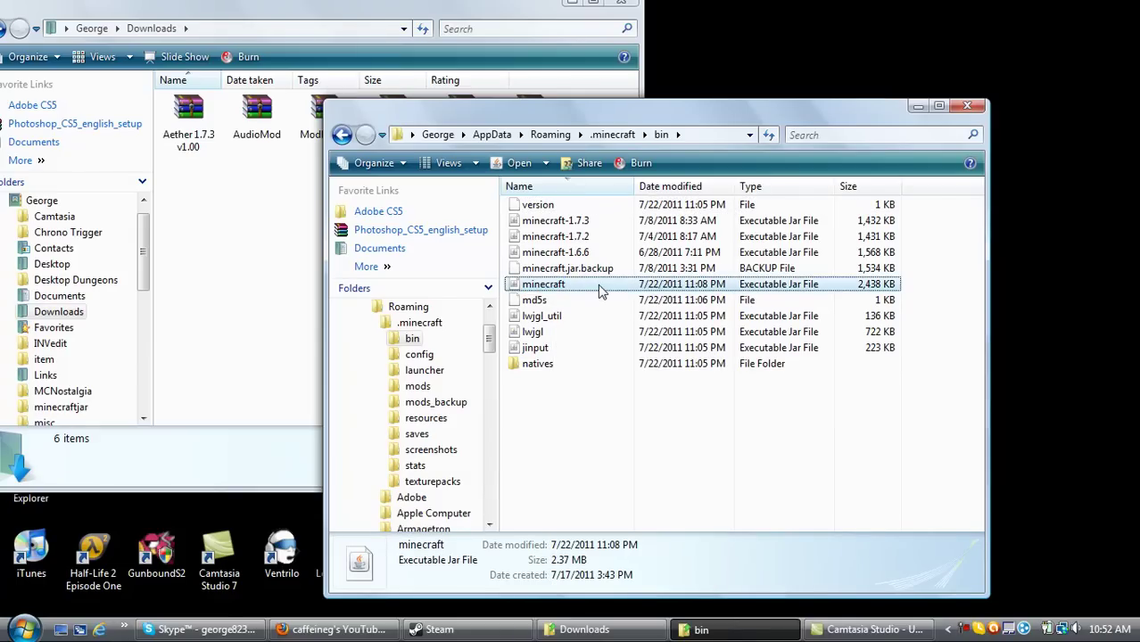
right_click(597, 285)
mouse_move(680, 325)
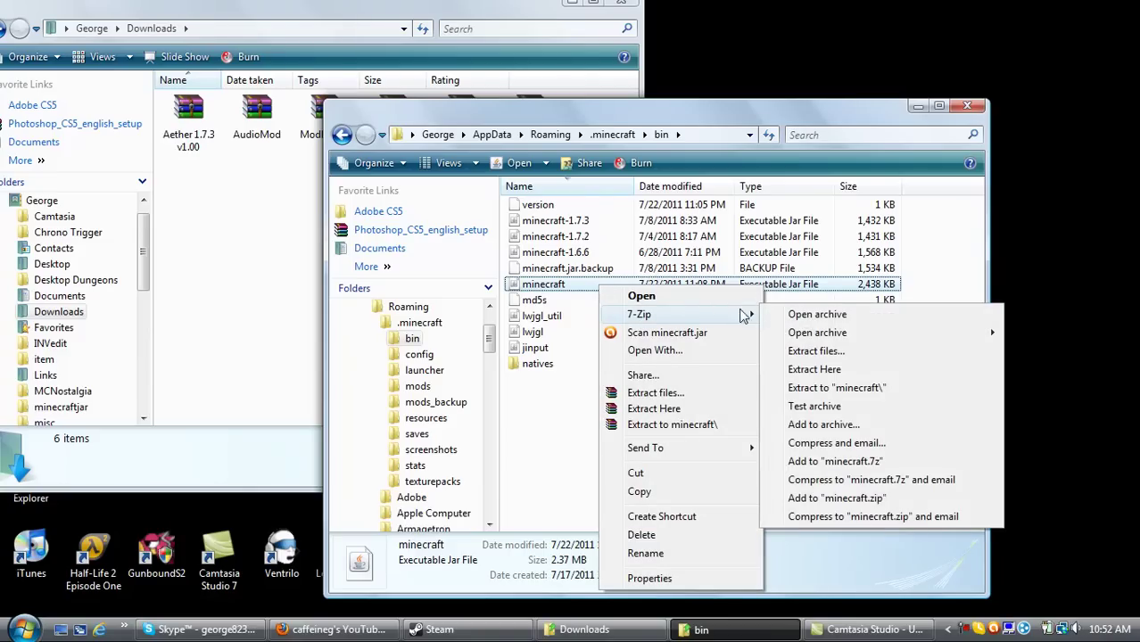
left_click(801, 316)
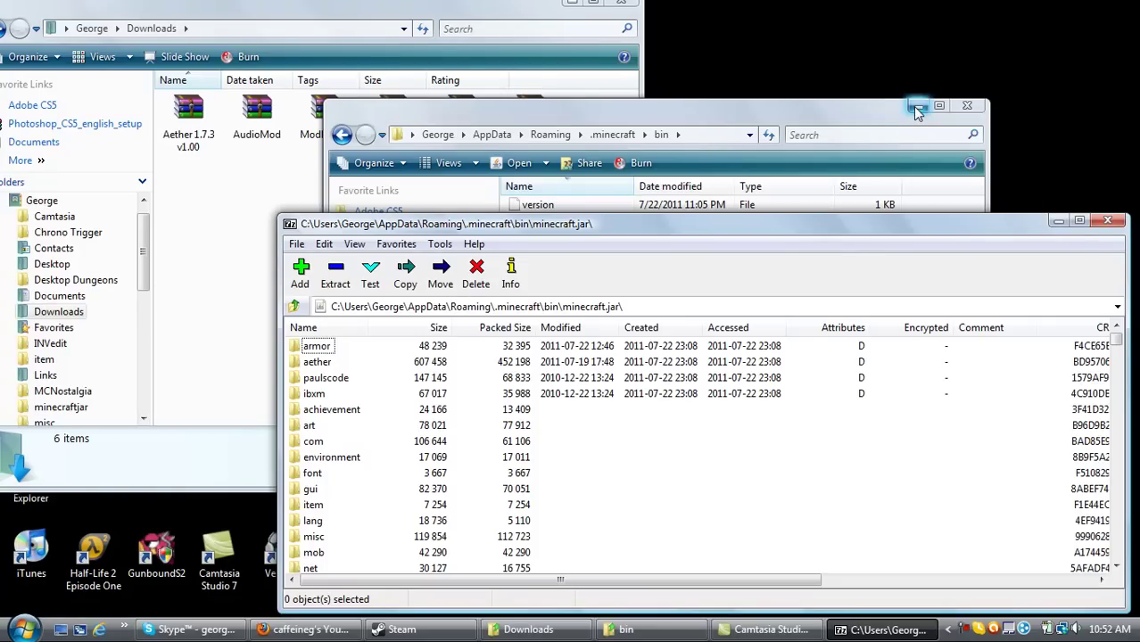
left_click(916, 106)
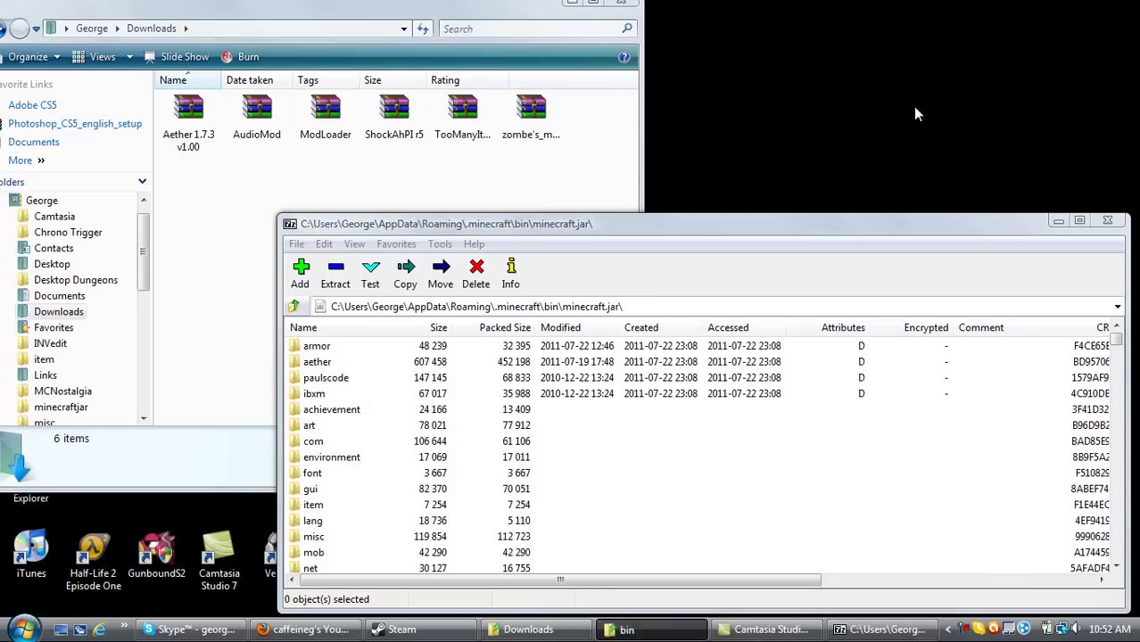
Open the zombe's modpack archive from Downloads, dismiss the license reminder and go into its classes folder.
left_click(273, 181)
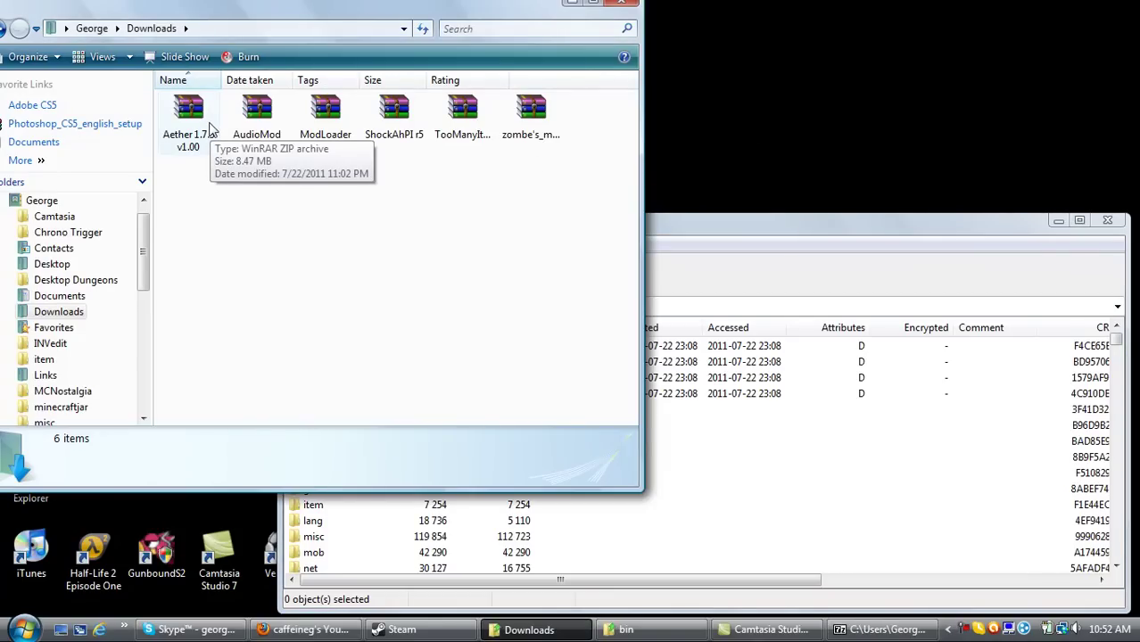
double_click(522, 121)
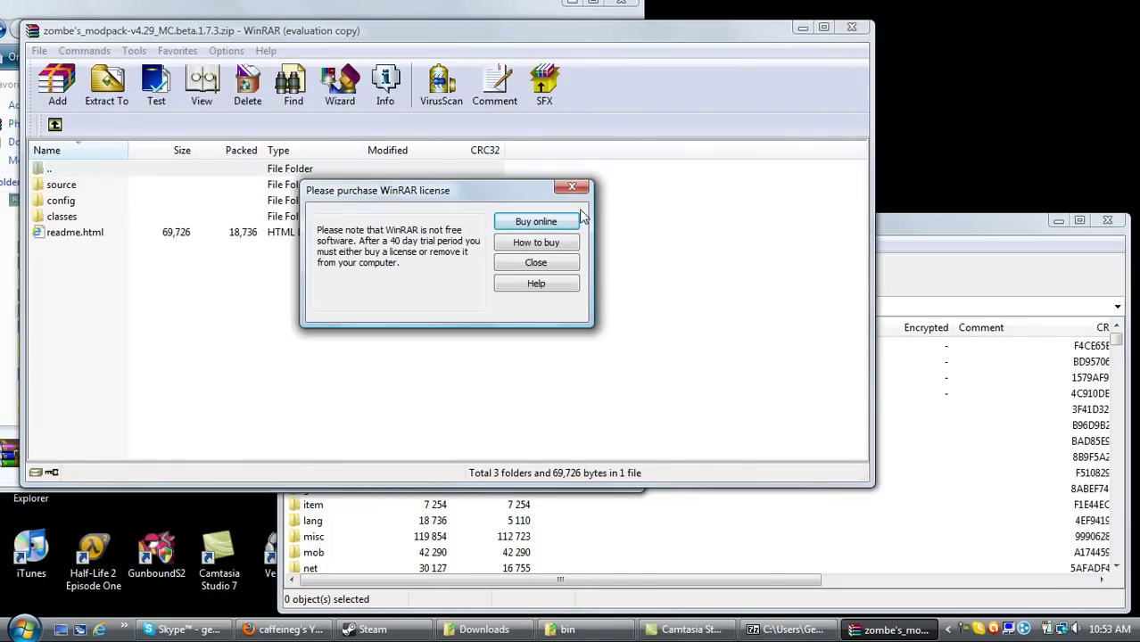
left_click(578, 188)
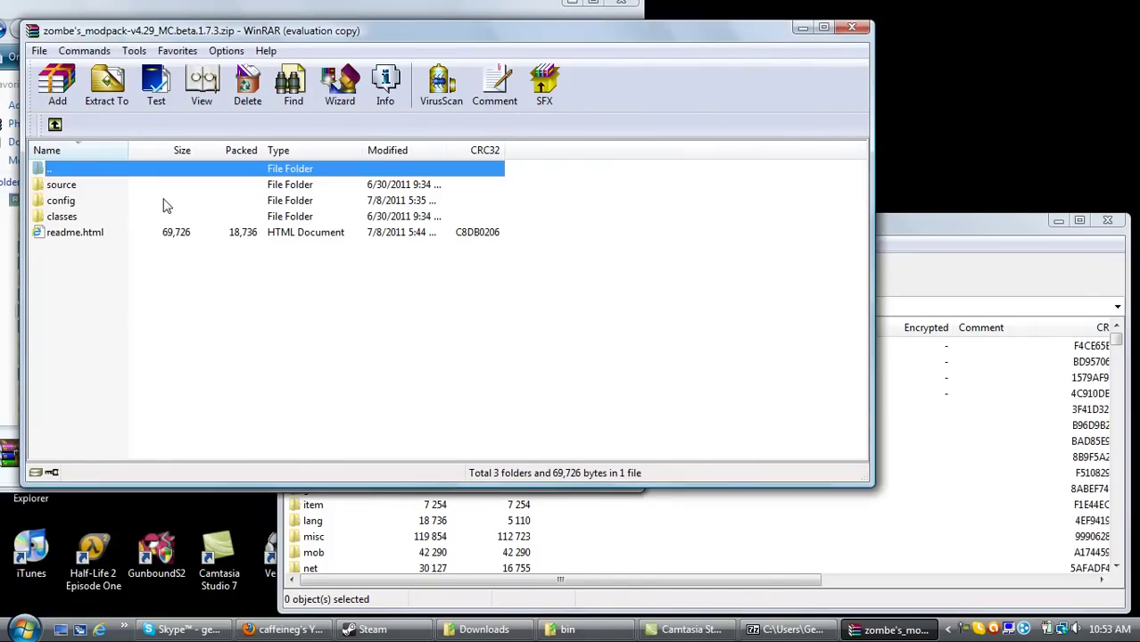
double_click(77, 219)
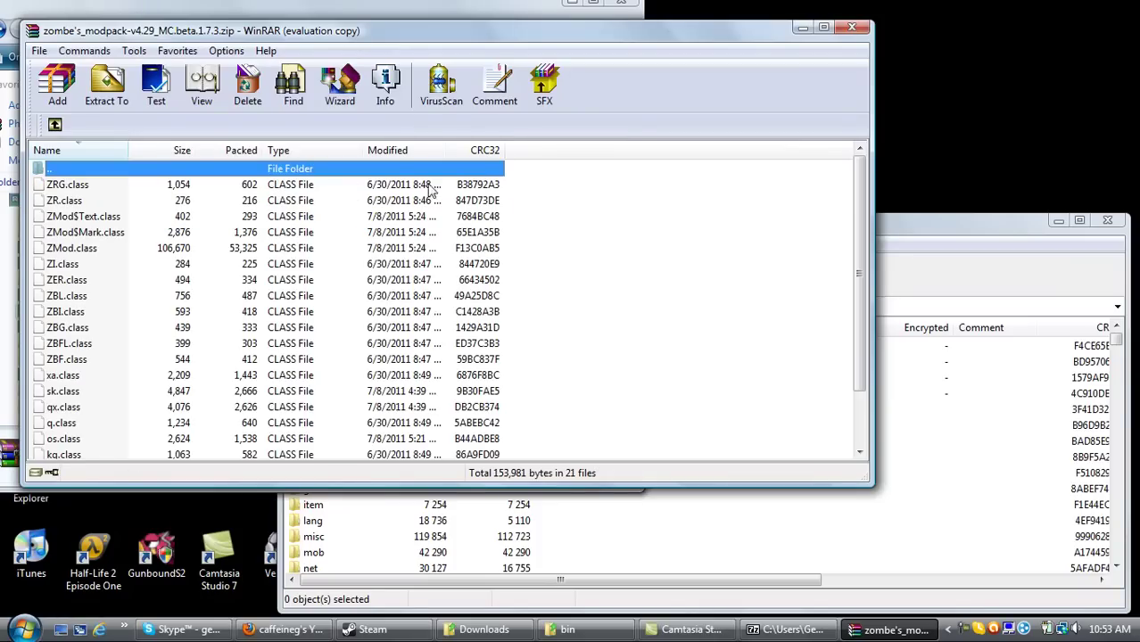
Copy all class files from zombe's modpack into the minecraft.jar archive, look over the archive contents and minimize the modpack window.
left_click_drag(522, 192, 411, 460)
left_click_drag(365, 311, 923, 472)
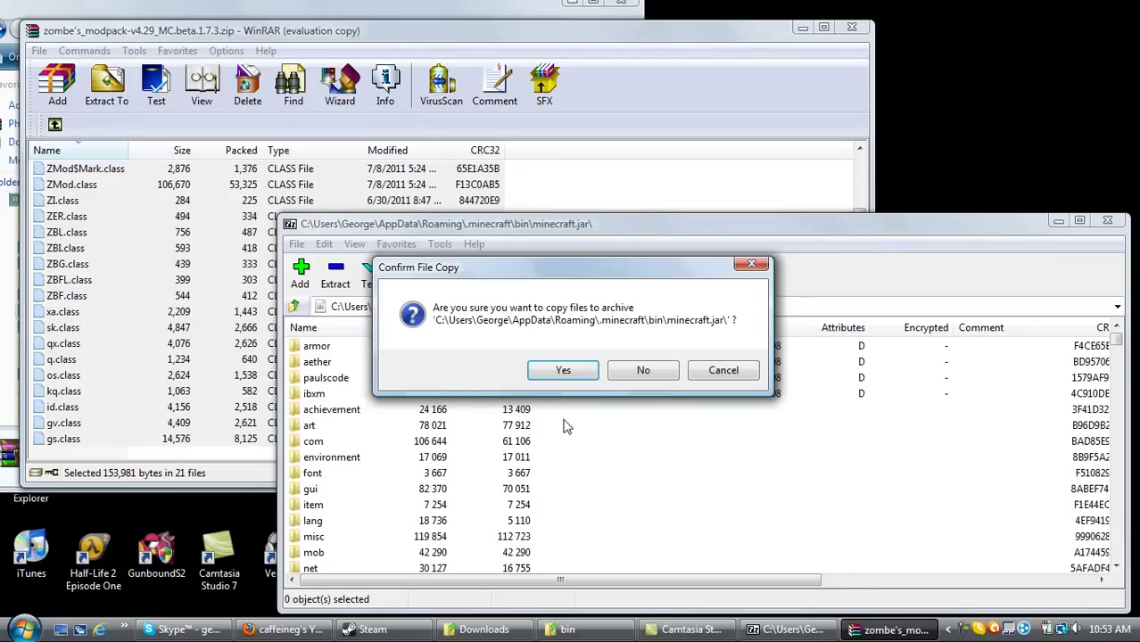
left_click(552, 371)
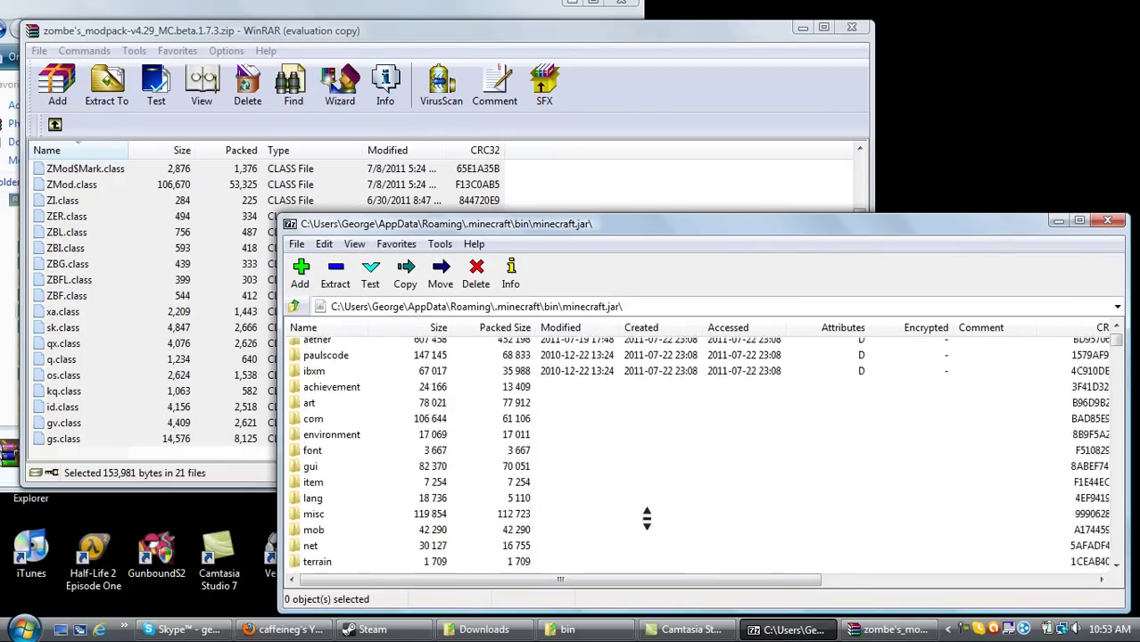
scroll(647, 516, "down", 15)
scroll(647, 515, "down", 4)
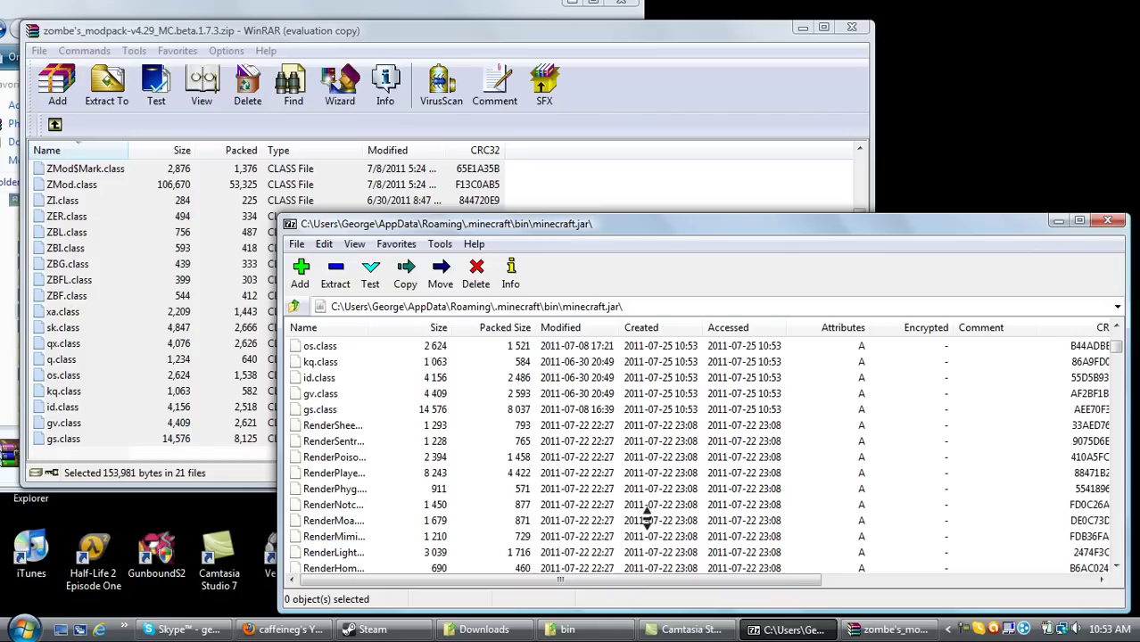
scroll(646, 515, "down", 7)
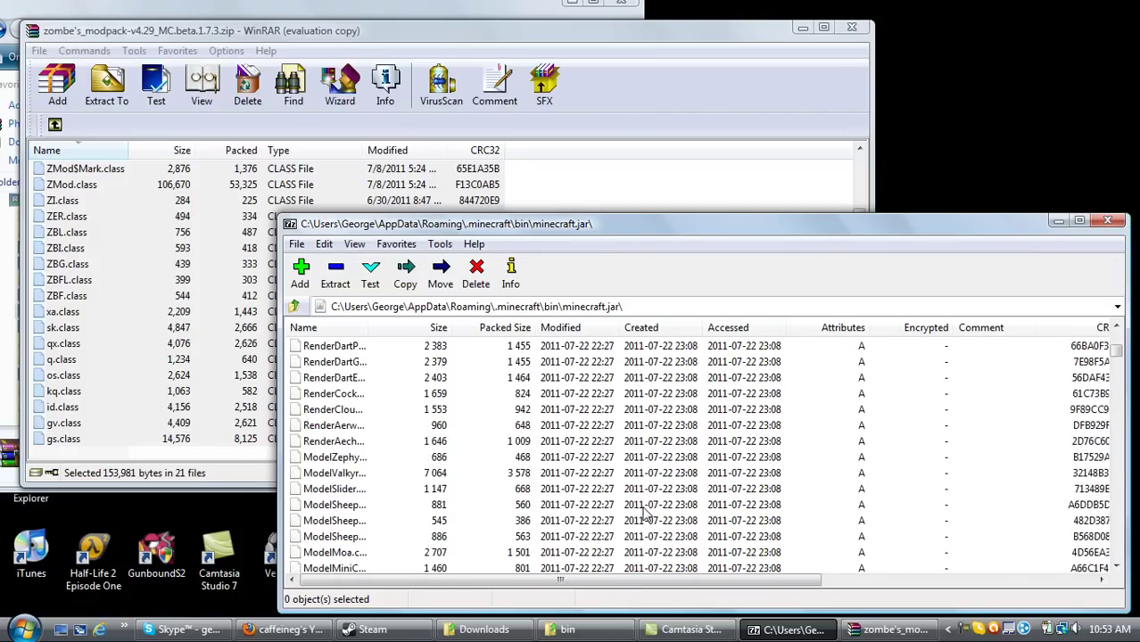
scroll(647, 515, "up", 9)
scroll(647, 515, "up", 17)
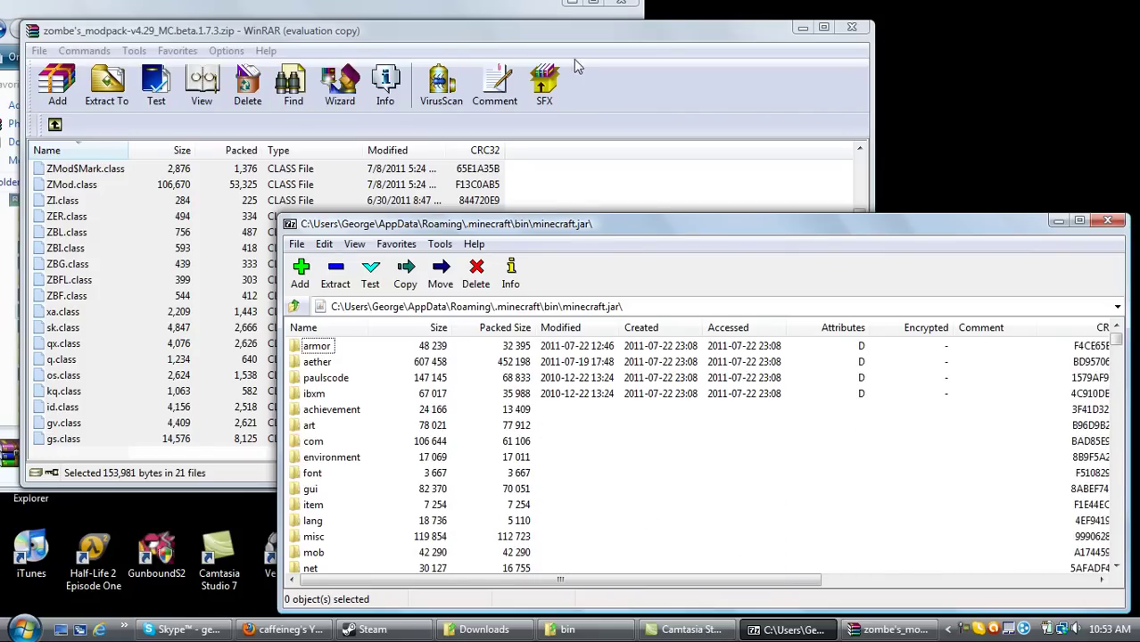
left_click(639, 194)
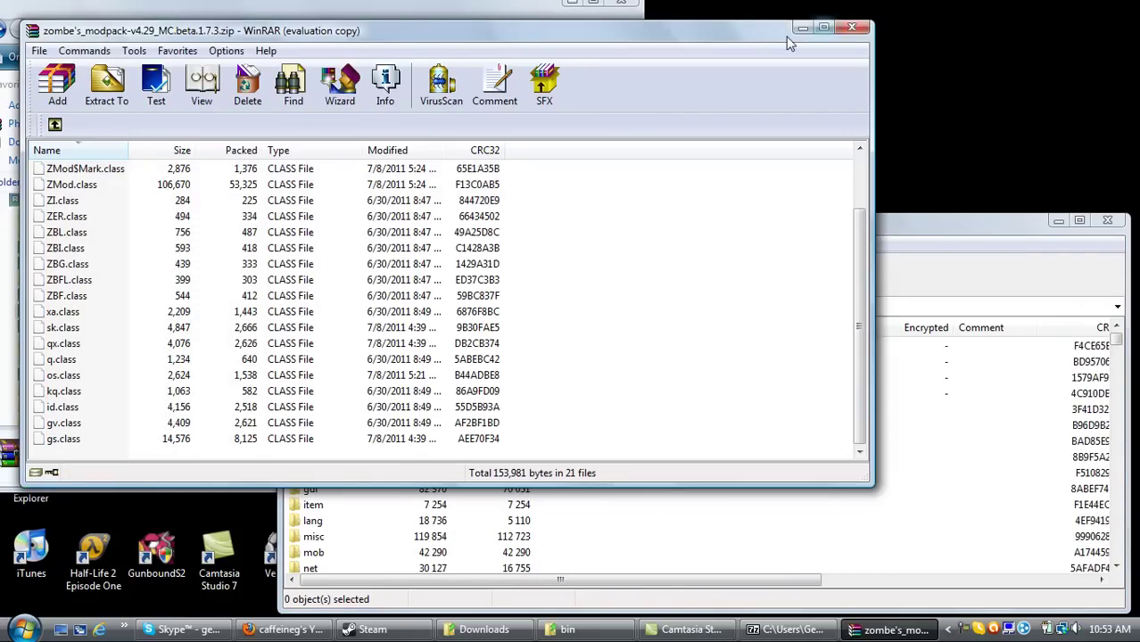
left_click(800, 29)
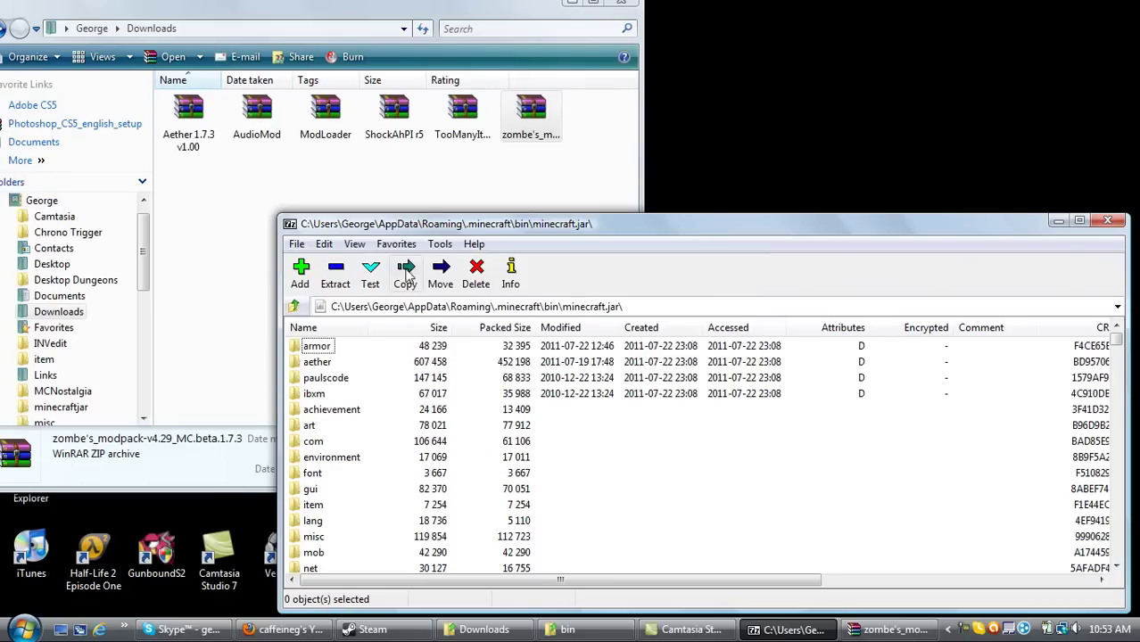
Copy all class files from the TooManyItems archive into minecraft.jar, minimize its window and return to the Downloads folder.
left_click(187, 233)
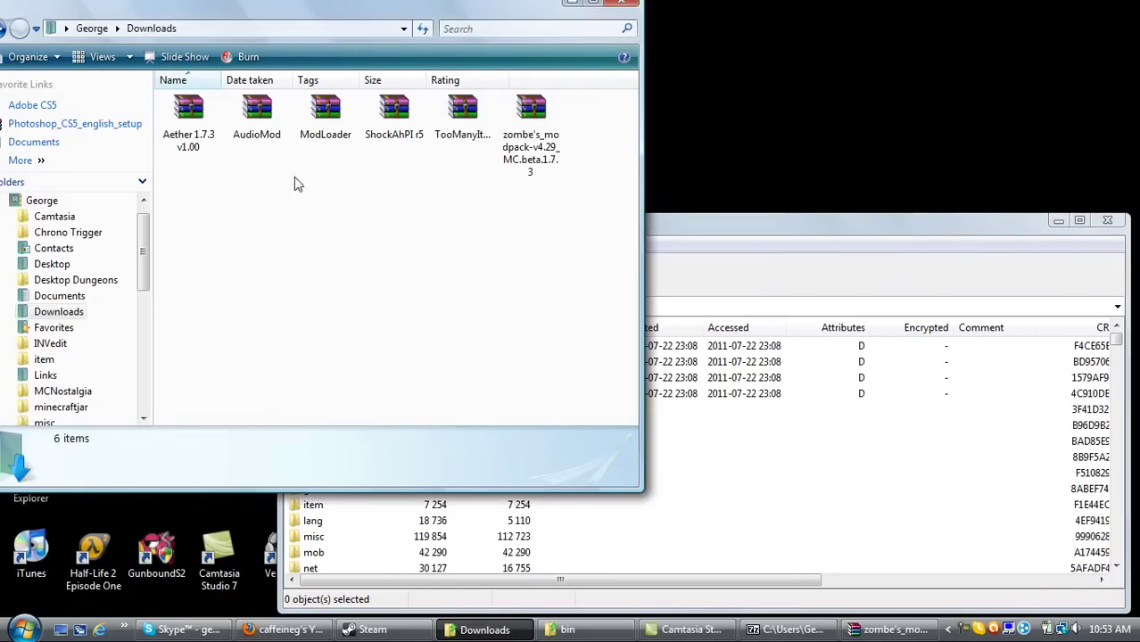
double_click(449, 117)
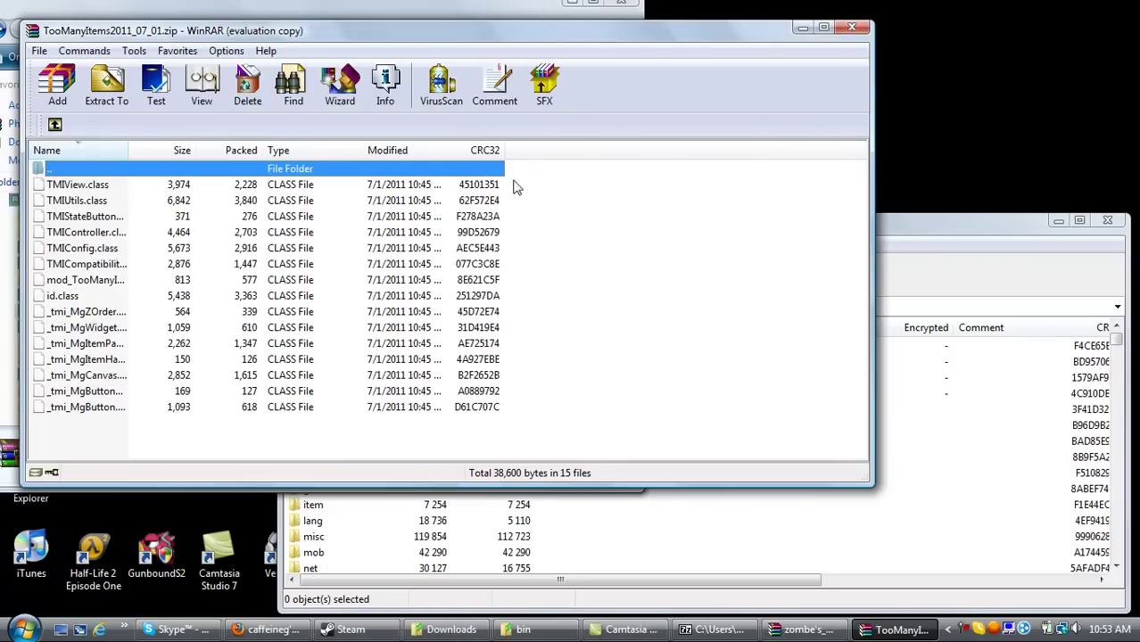
left_click(560, 194)
left_click_drag(526, 191, 394, 450)
left_click_drag(358, 353, 896, 517)
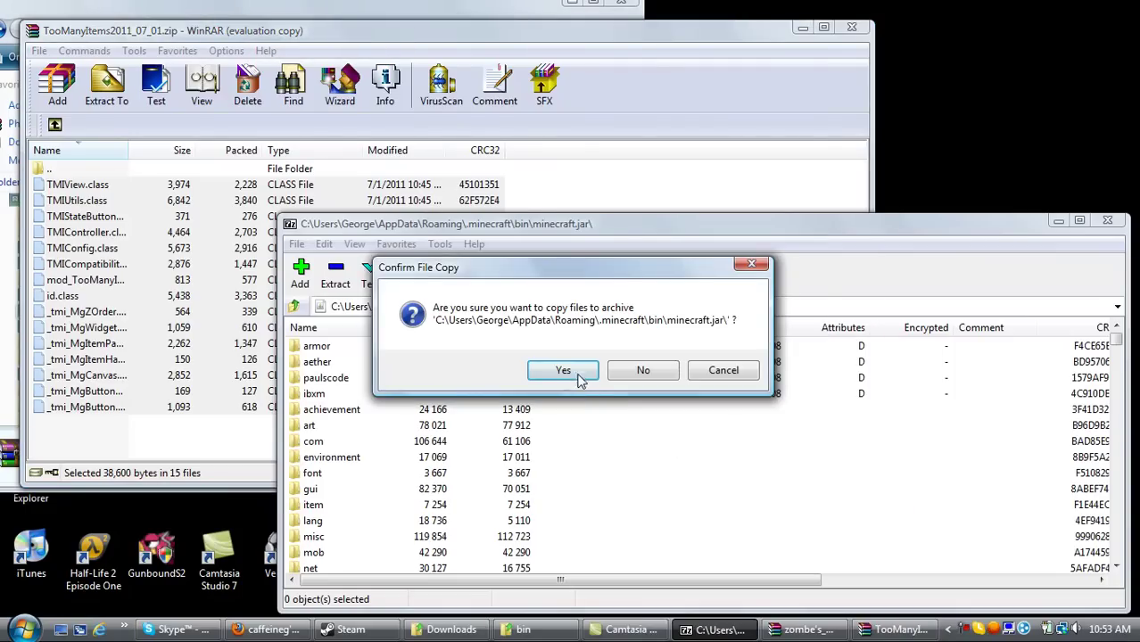
left_click(579, 373)
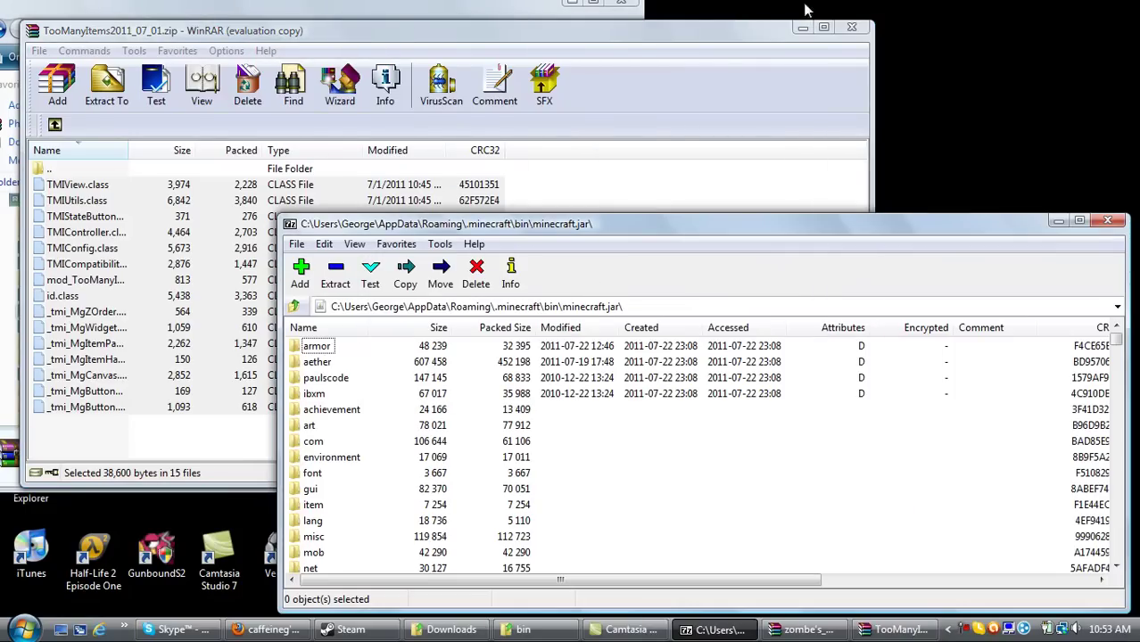
left_click(803, 27)
left_click(373, 172)
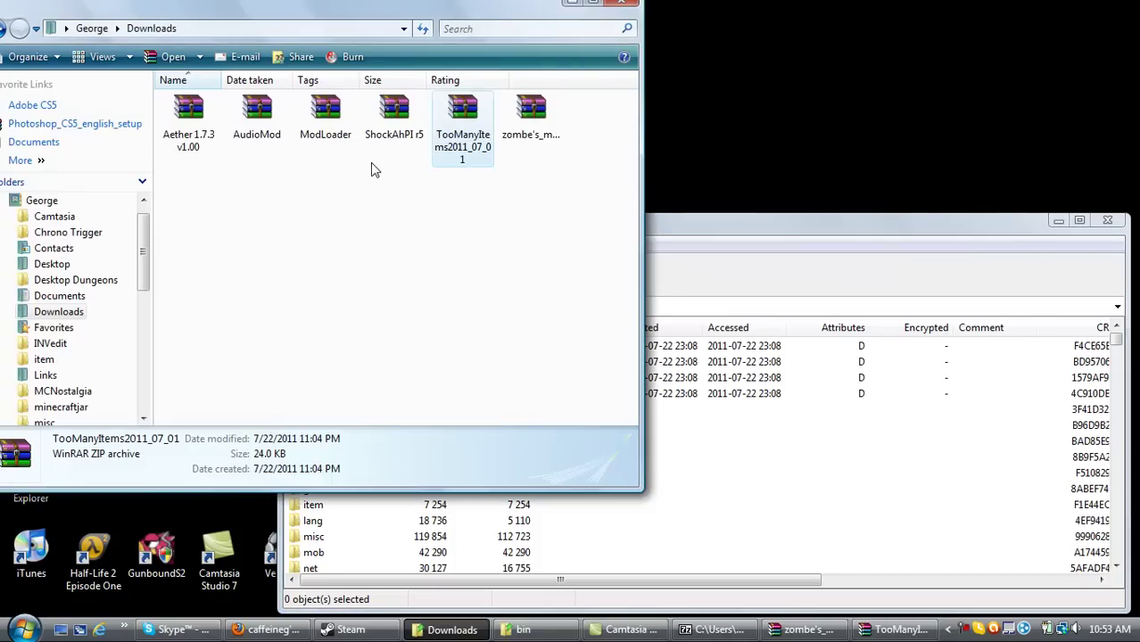
double_click(259, 116)
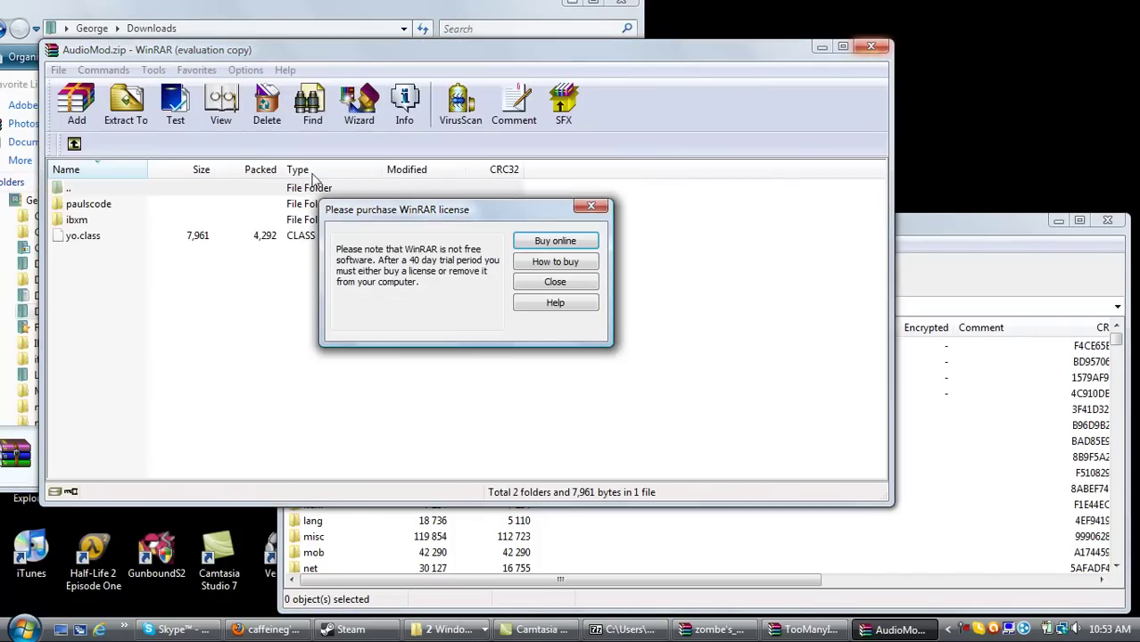
left_click(604, 207)
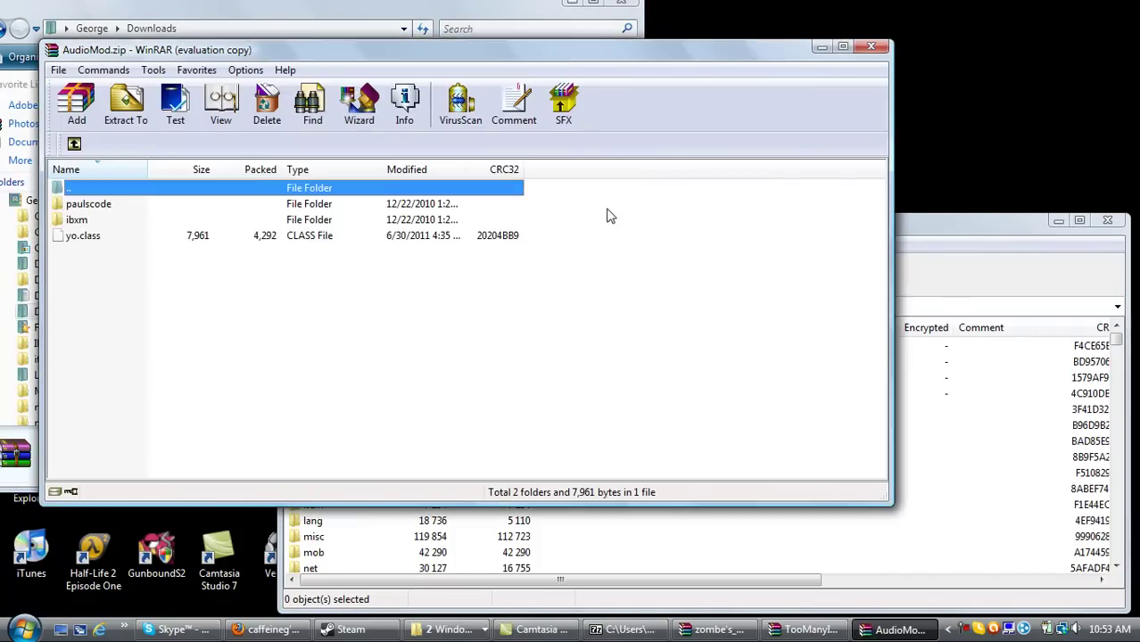
left_click(866, 52)
Open the ModLoader archive, copy all its class files into minecraft.jar and minimize its window.
left_click(316, 109)
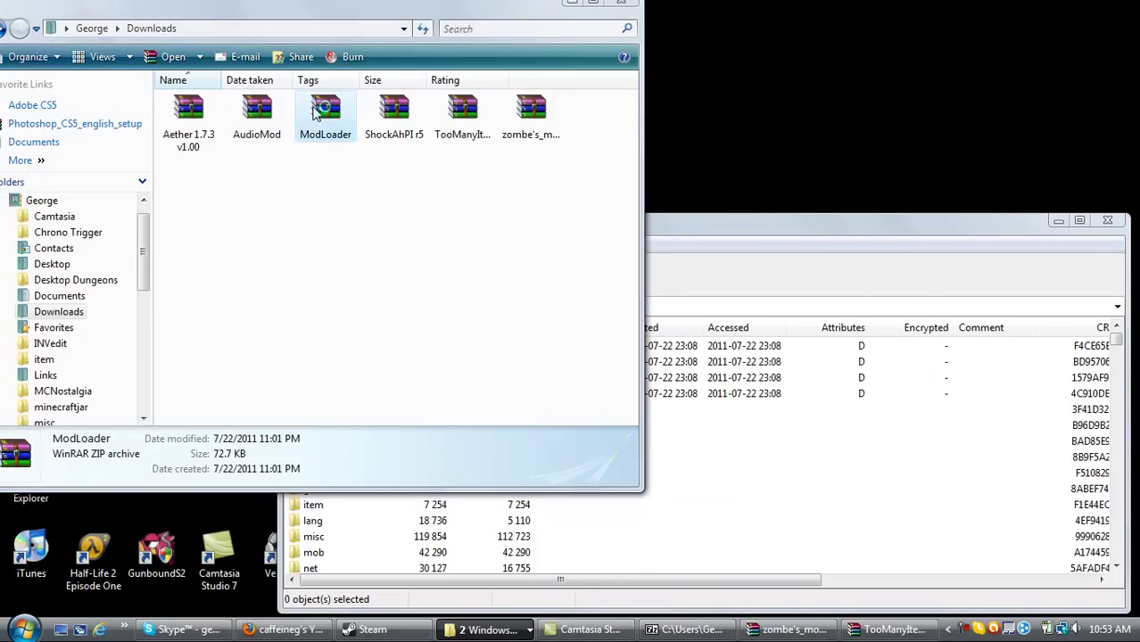
double_click(314, 111)
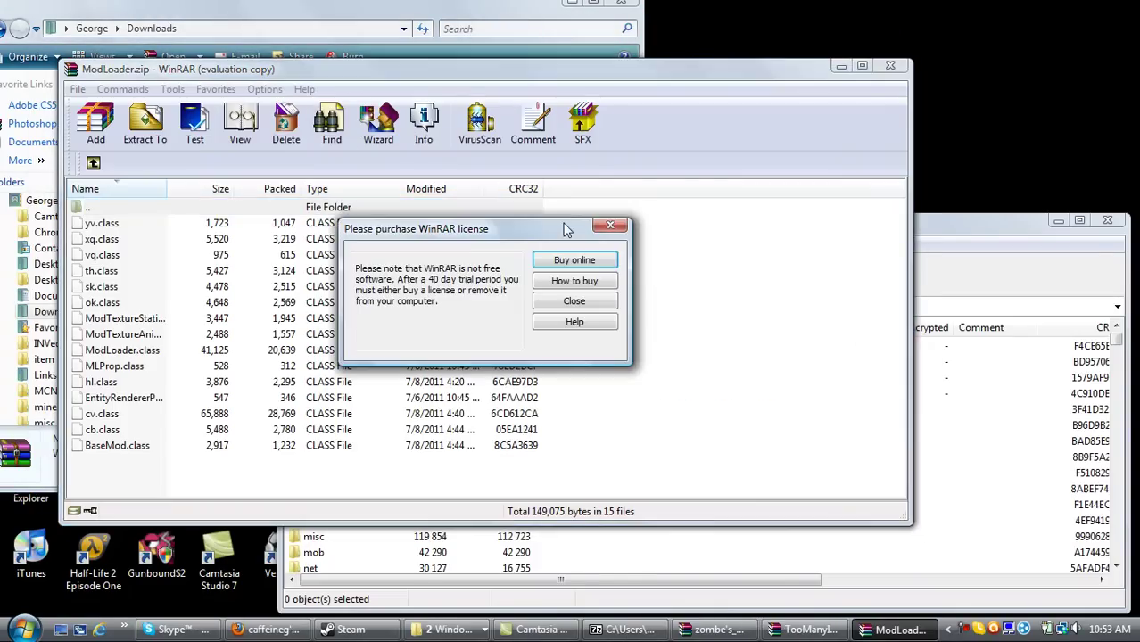
left_click(622, 227)
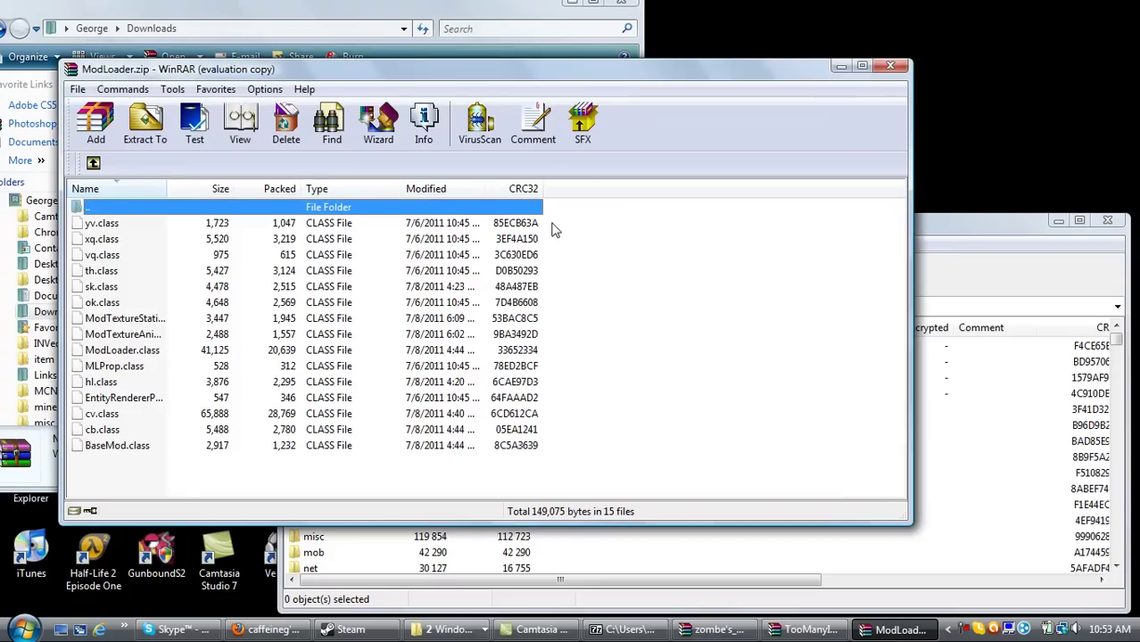
left_click_drag(553, 230, 1016, 434)
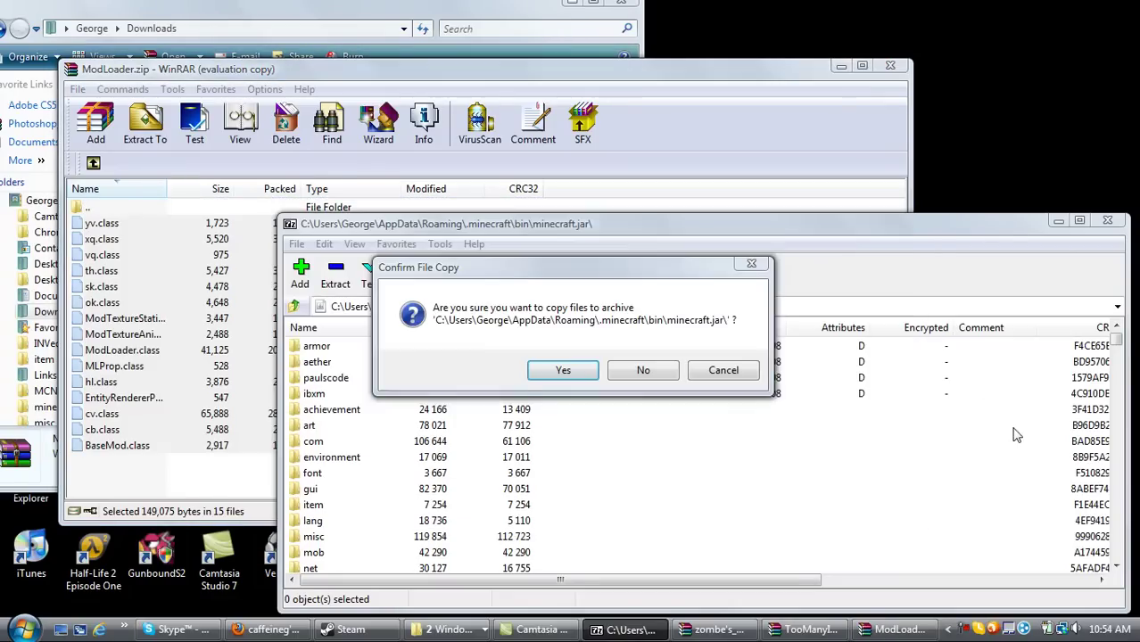
left_click(584, 367)
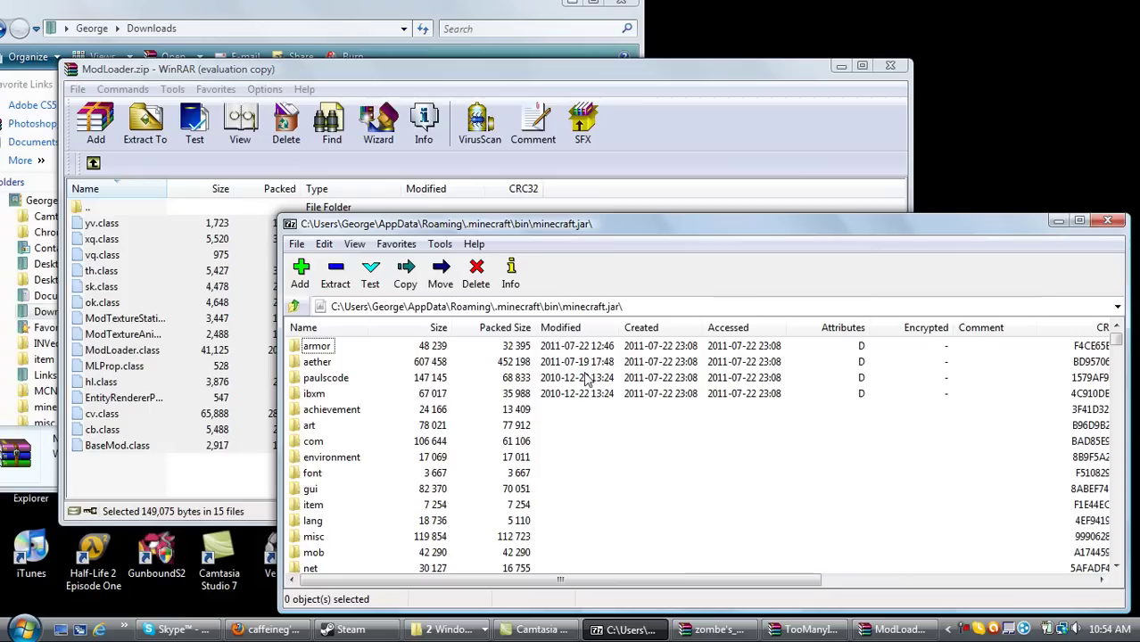
left_click(839, 68)
Open the AudioMod archive, copy its paulscode and ibxm folders and yo.class into minecraft.jar, and minimize the archive window.
left_click(260, 119)
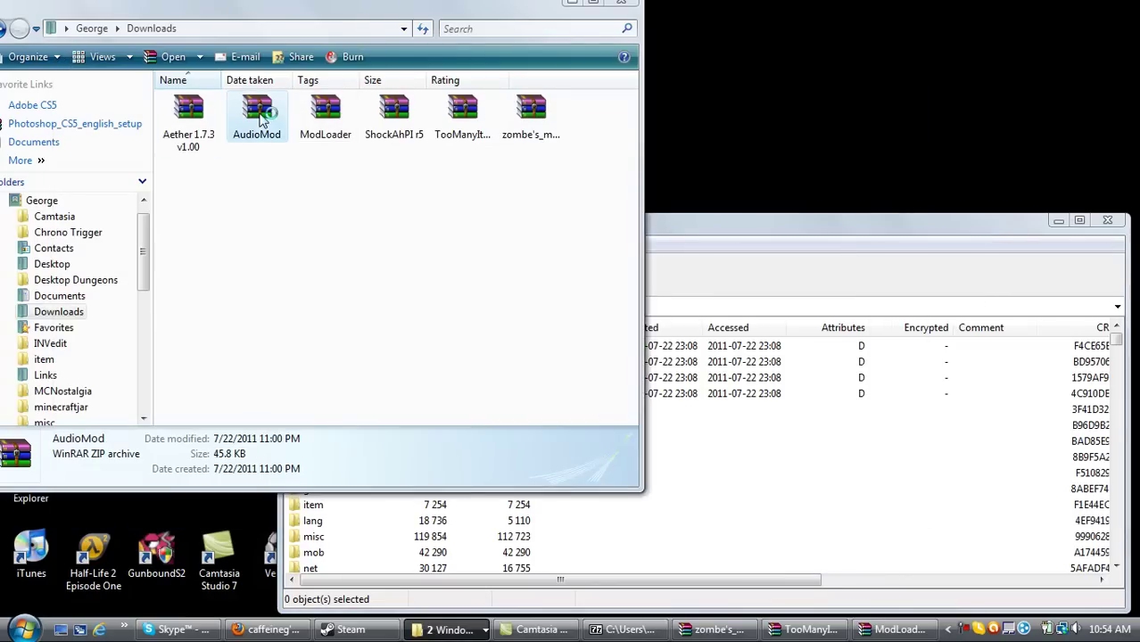
double_click(260, 119)
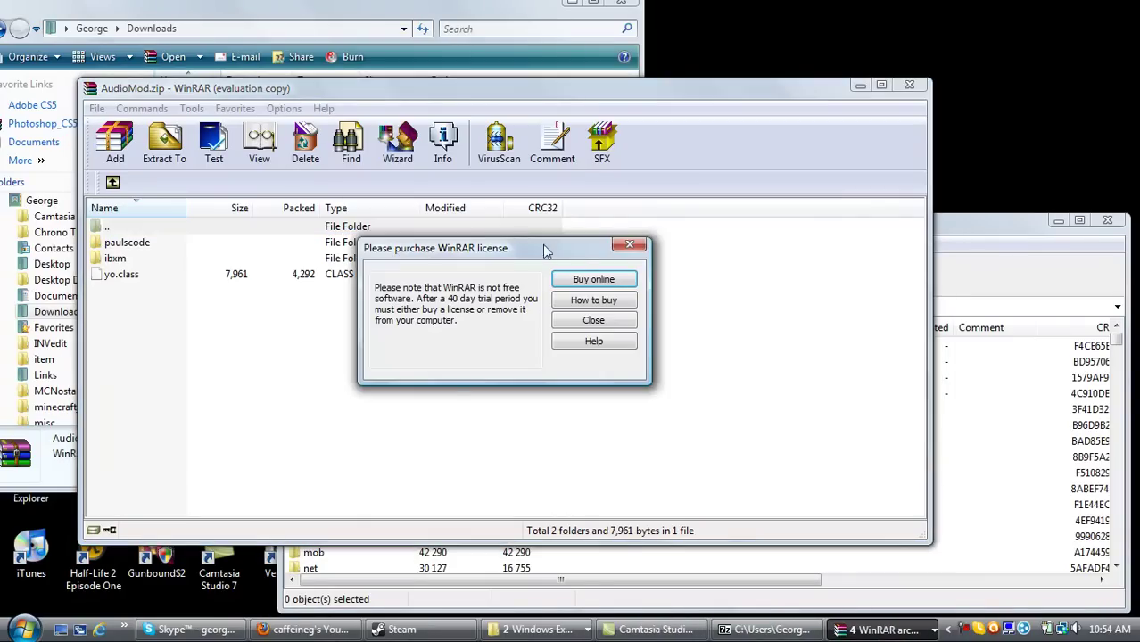
left_click(629, 244)
left_click_drag(610, 239, 492, 321)
left_click_drag(439, 256, 988, 475)
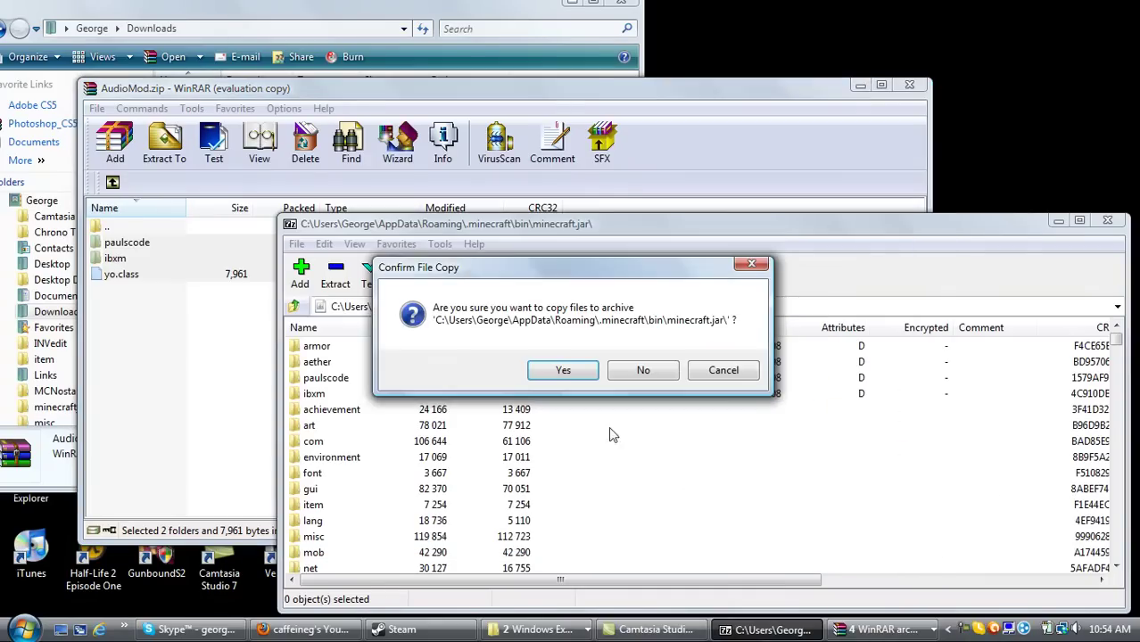
left_click(571, 365)
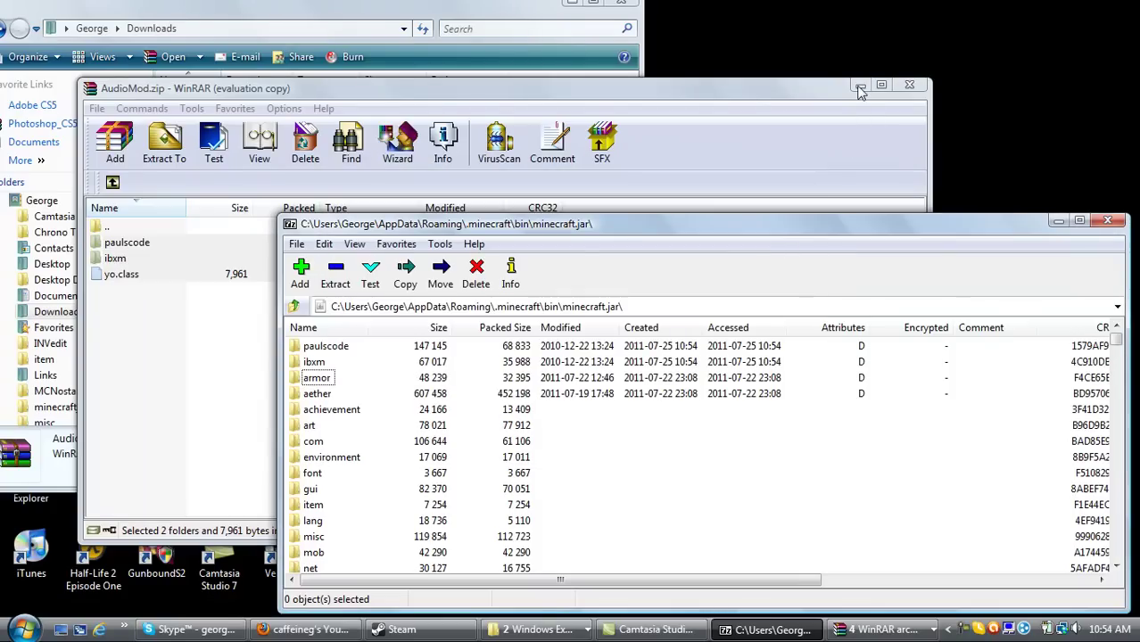
left_click(861, 86)
Open the ShockAhPI r5 archive, copy all class files from its bin folder into minecraft.jar, and minimize the archive window.
left_click(392, 111)
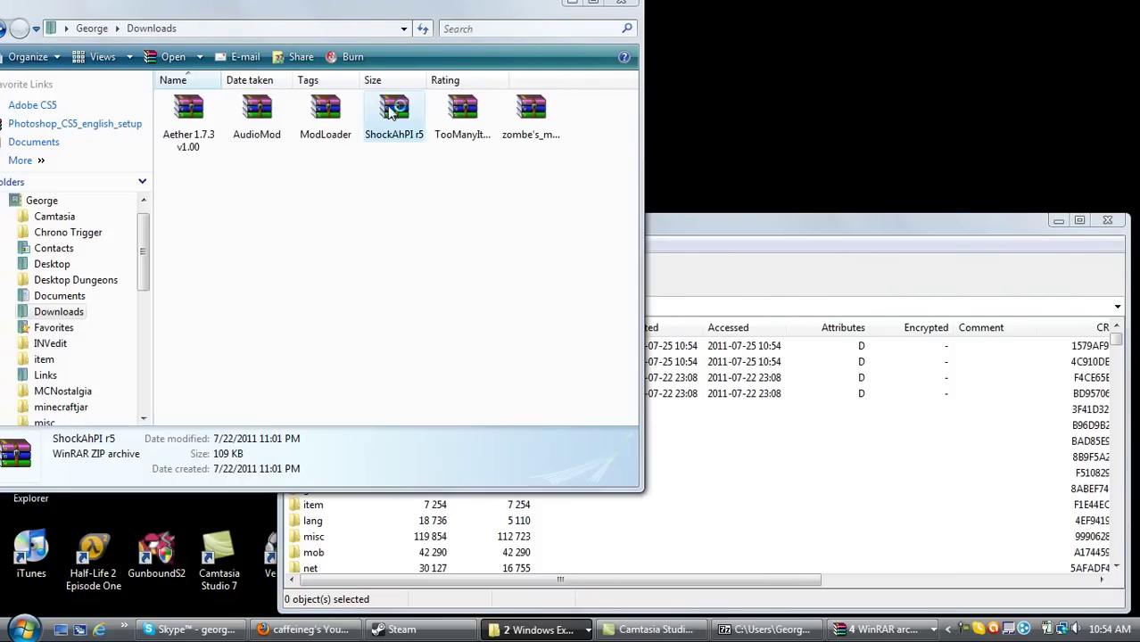
double_click(389, 110)
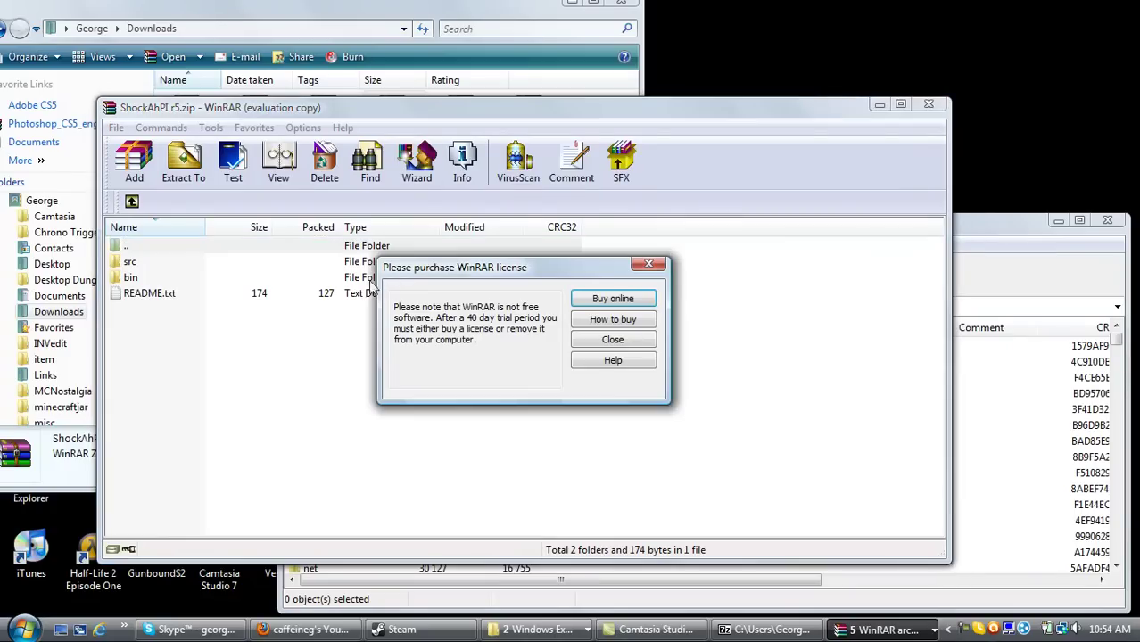
left_click(646, 267)
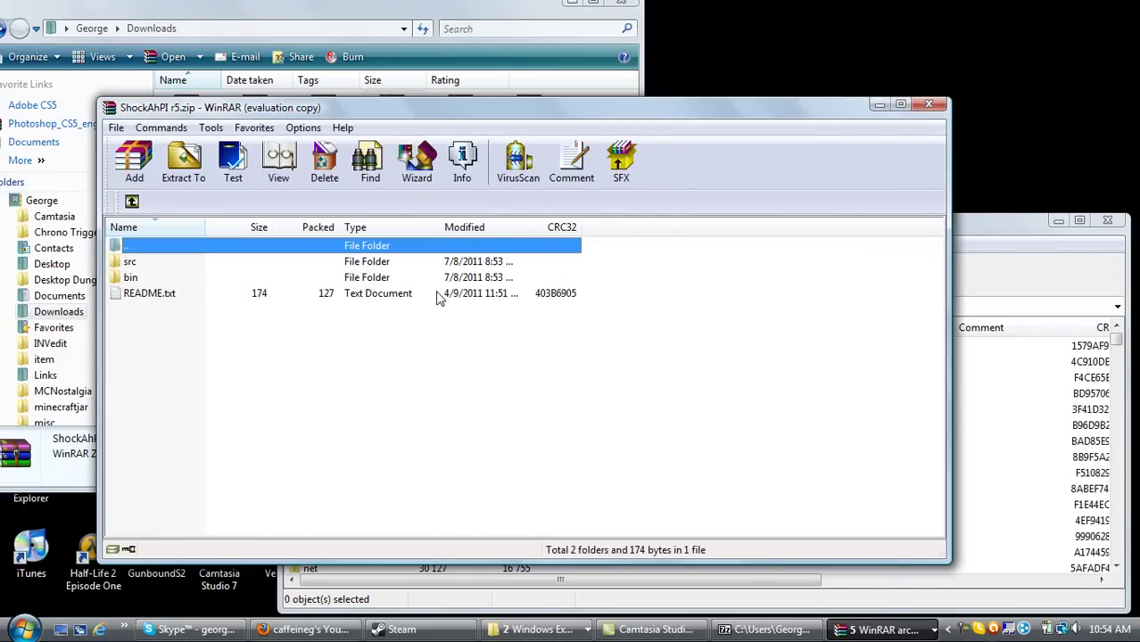
double_click(440, 284)
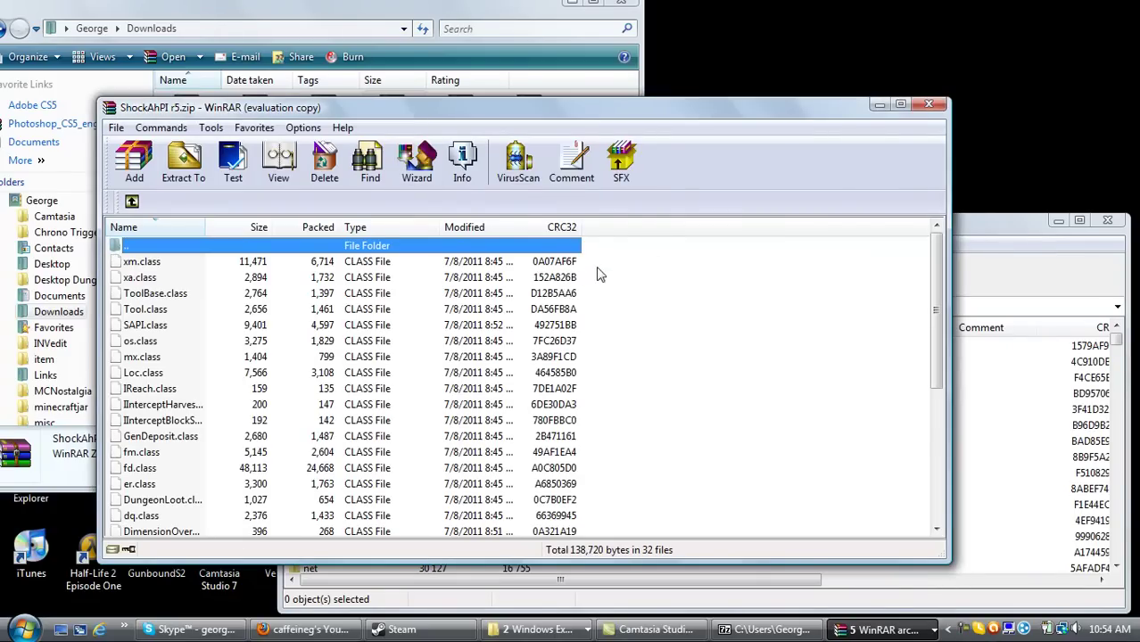
left_click_drag(596, 260, 503, 608)
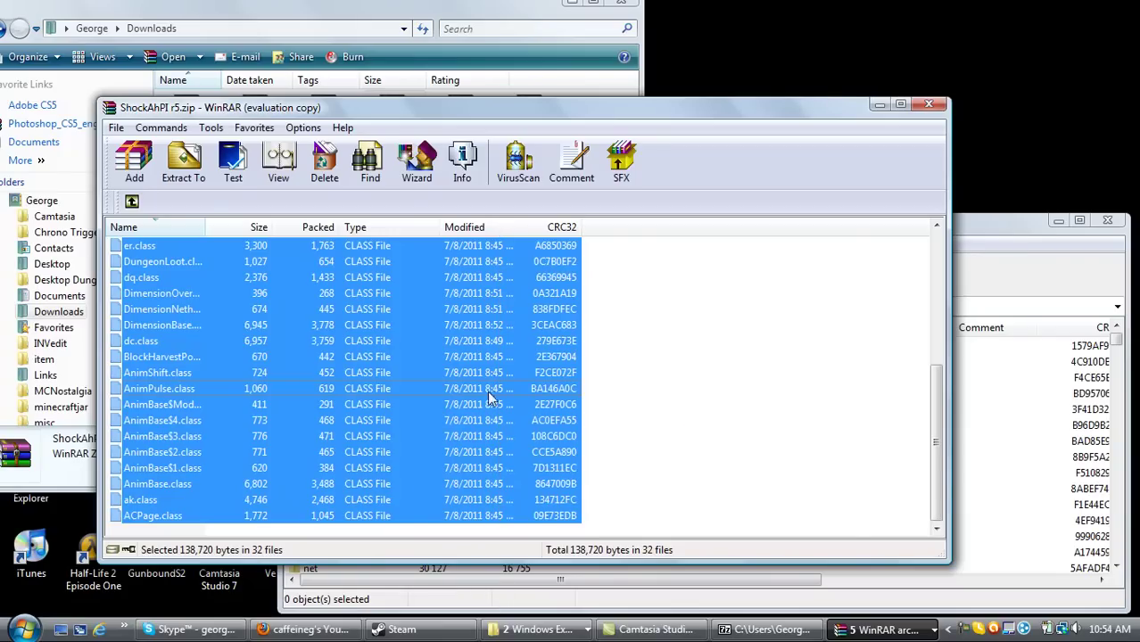
left_click_drag(489, 398, 1013, 441)
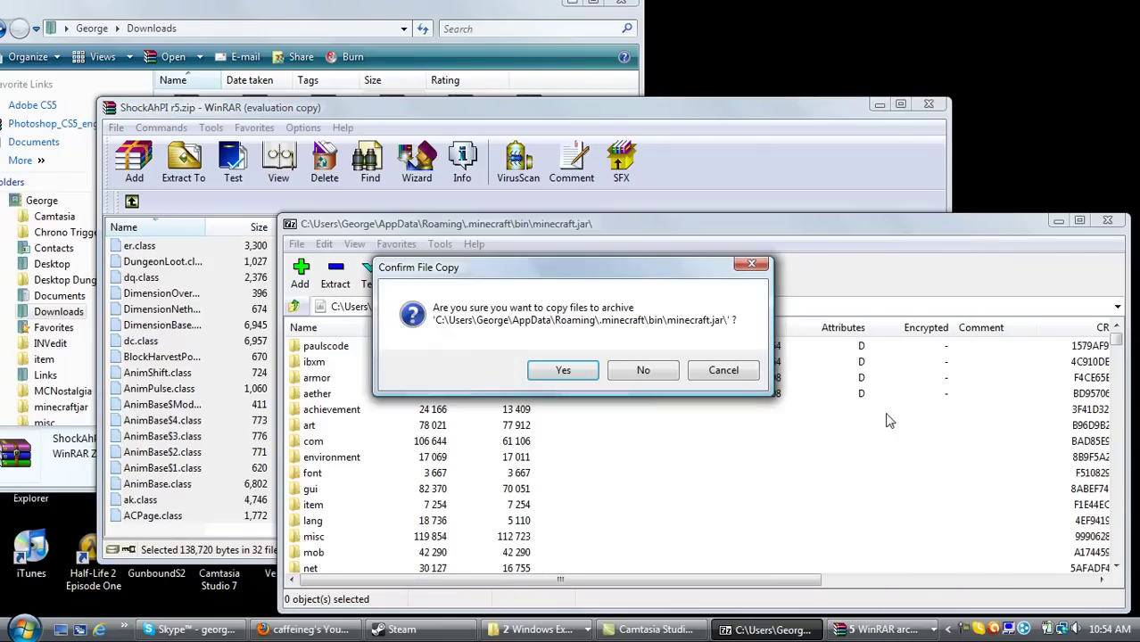
left_click(591, 373)
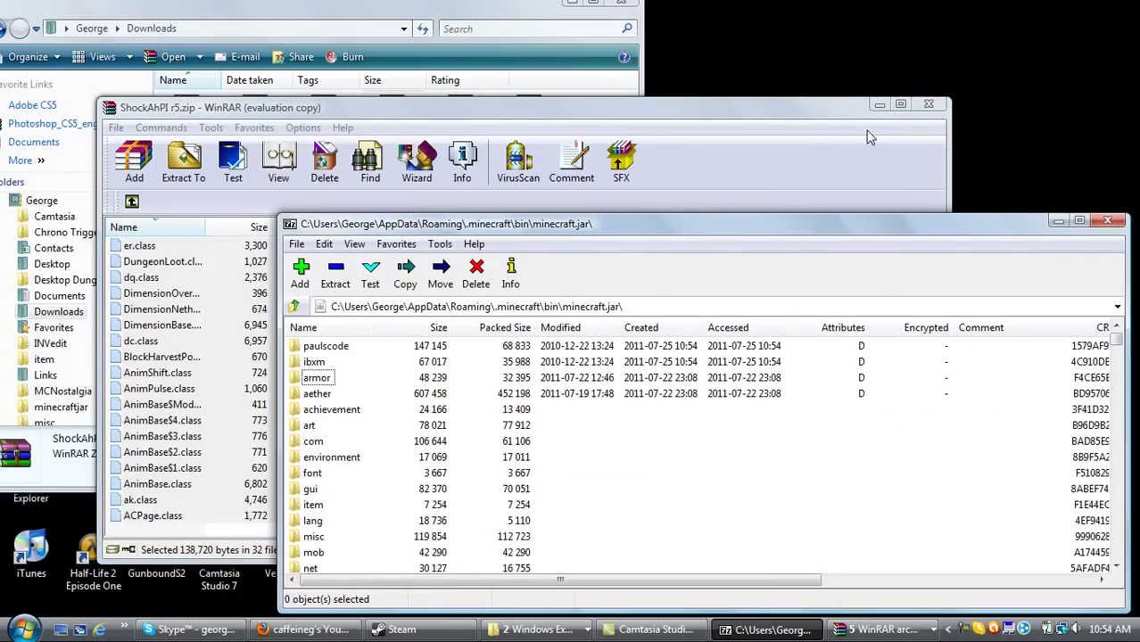
left_click(877, 104)
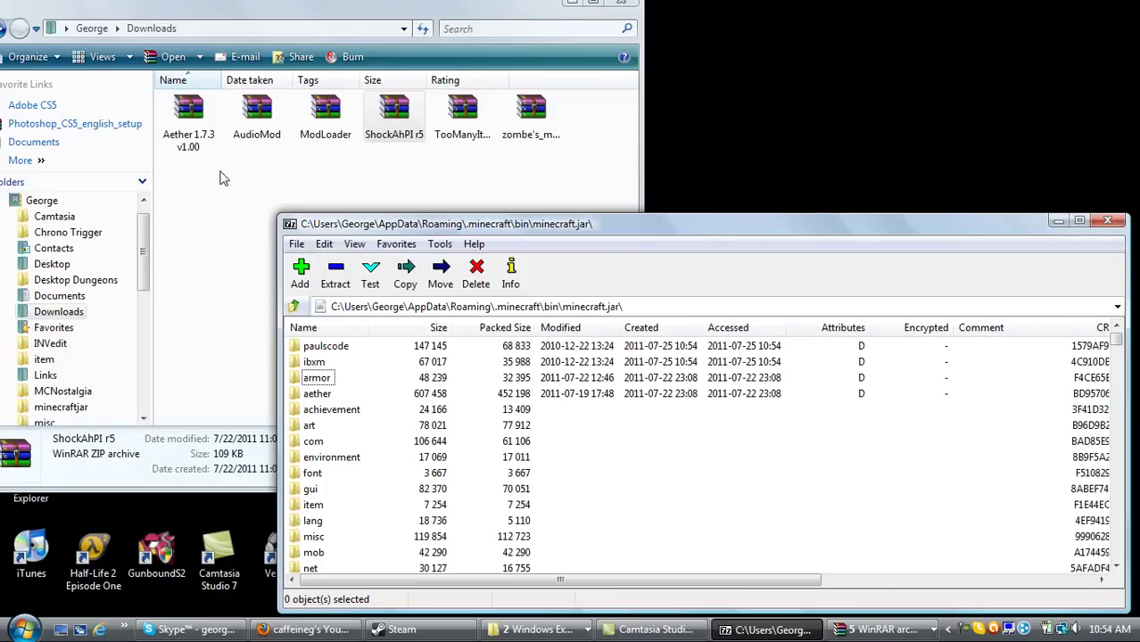
Open the Aether 1.7.3 v1.00 archive, copy everything in its Jar folder into minecraft.jar, and minimize the archive window.
left_click(191, 123)
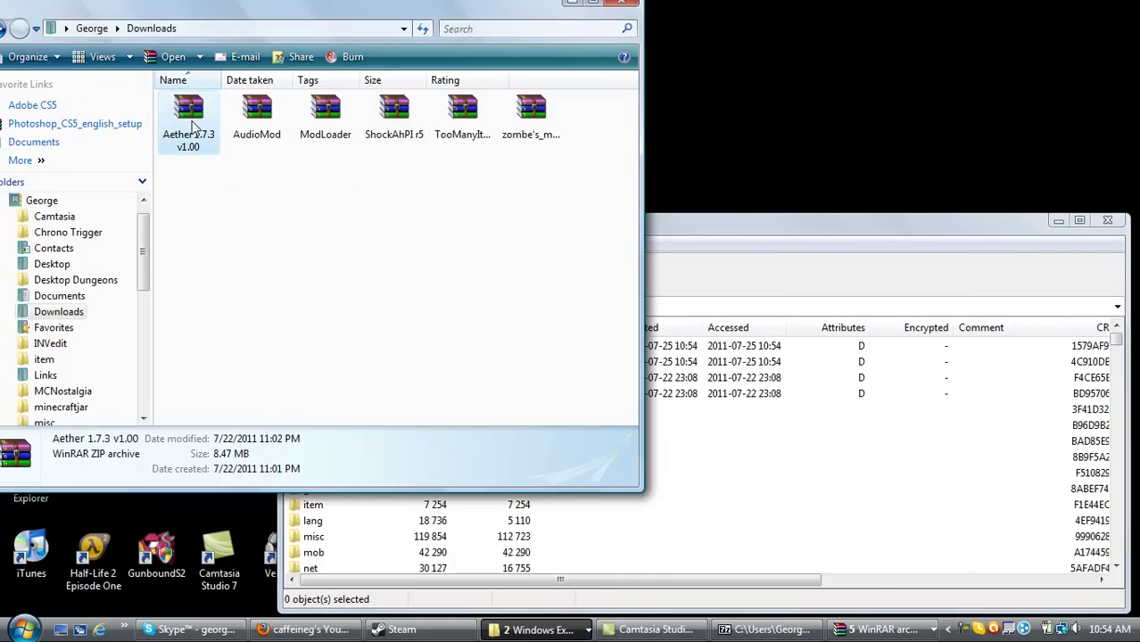
double_click(190, 123)
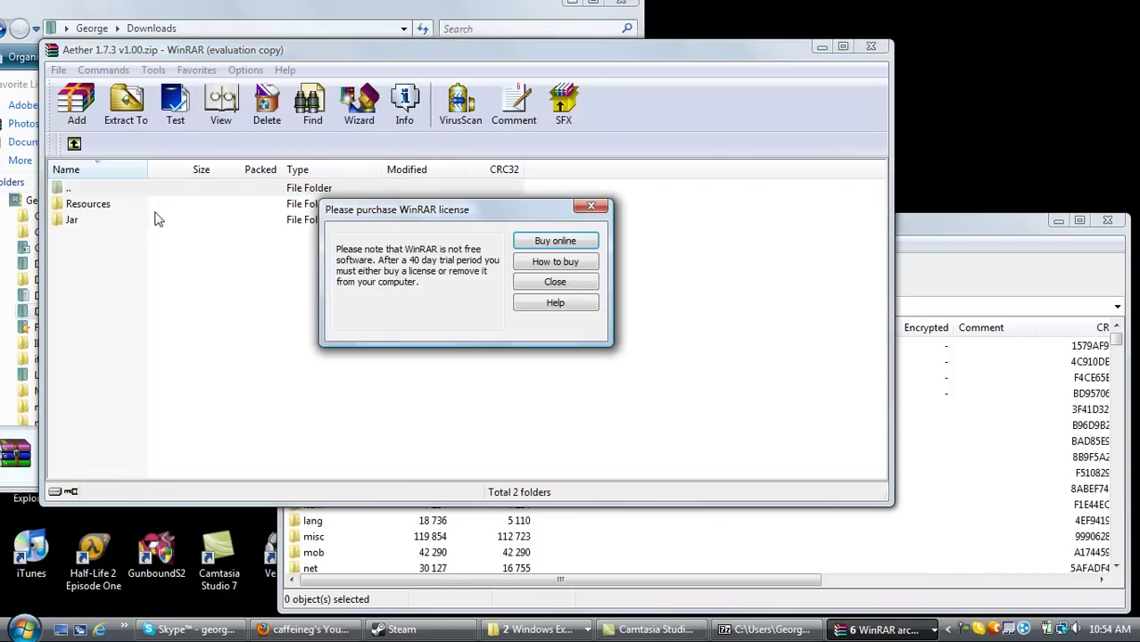
left_click(590, 206)
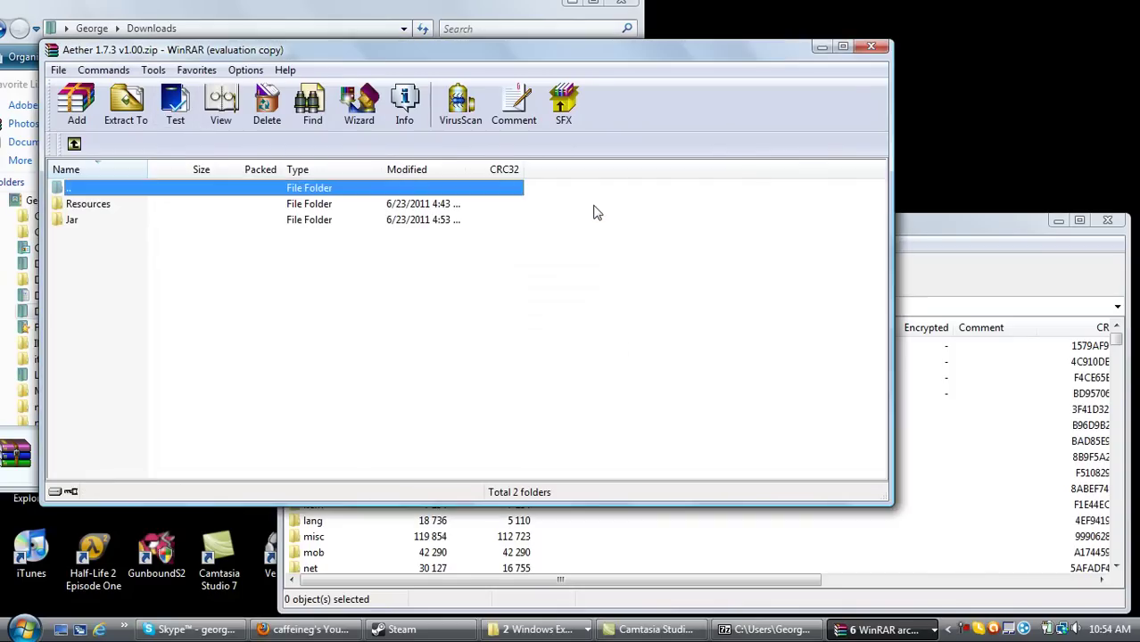
double_click(384, 223)
left_click_drag(541, 204, 422, 503)
left_click_drag(400, 416, 861, 538)
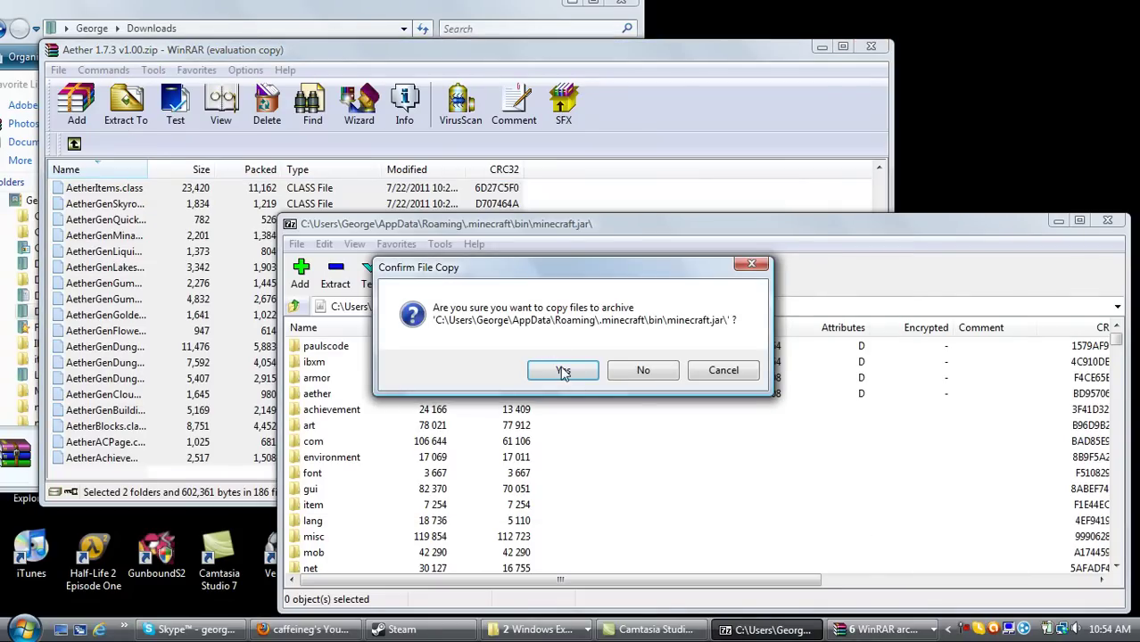
left_click(563, 371)
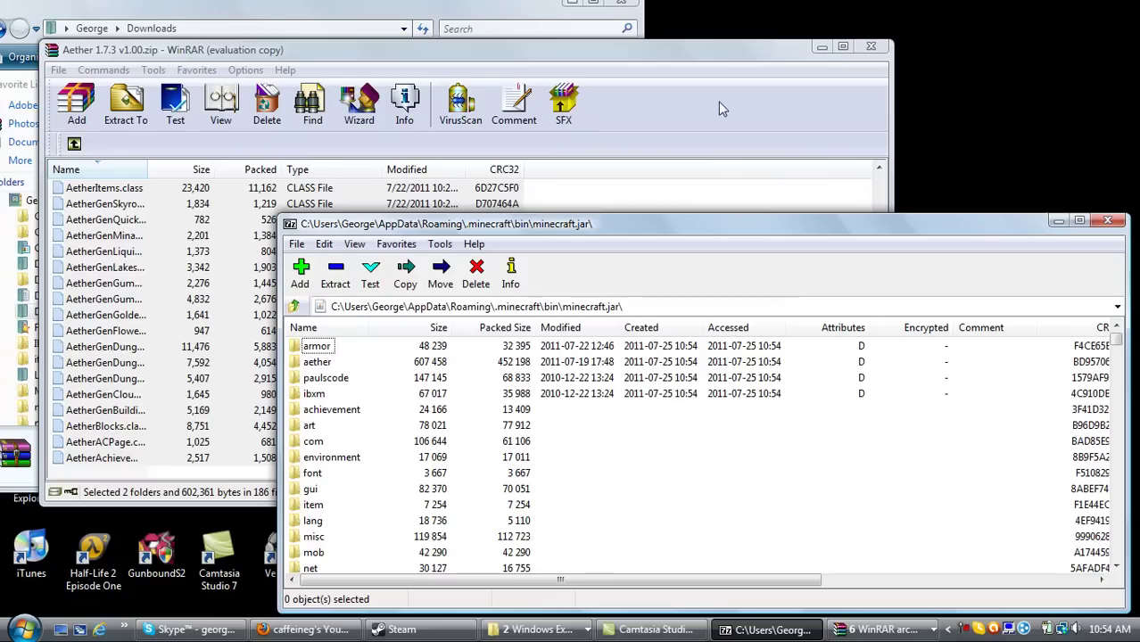
left_click(667, 183)
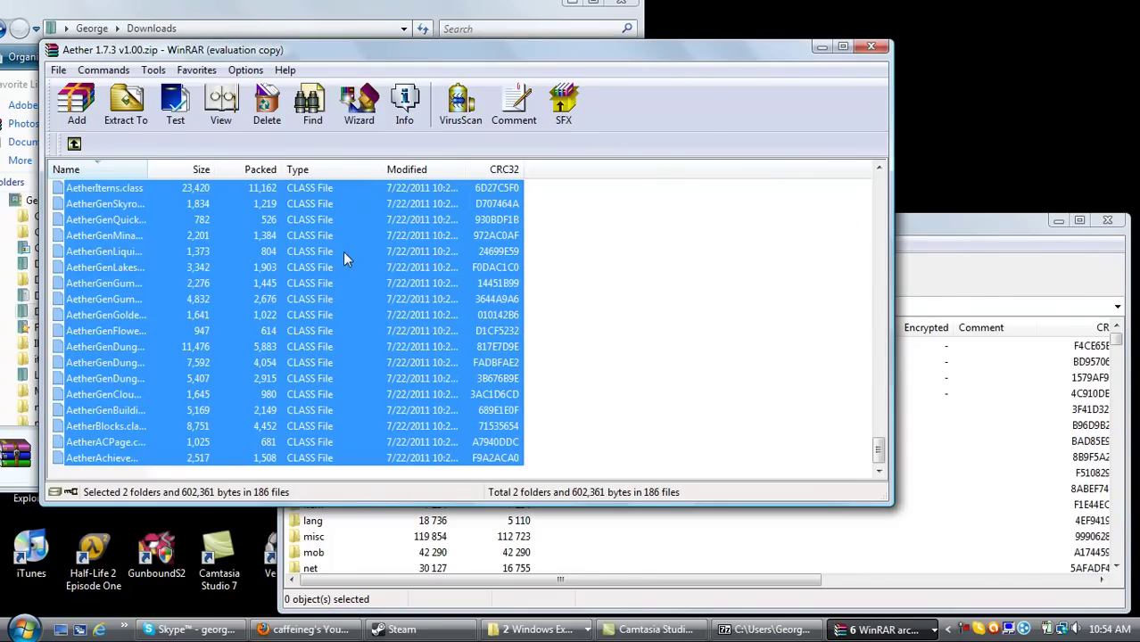
left_click(871, 45)
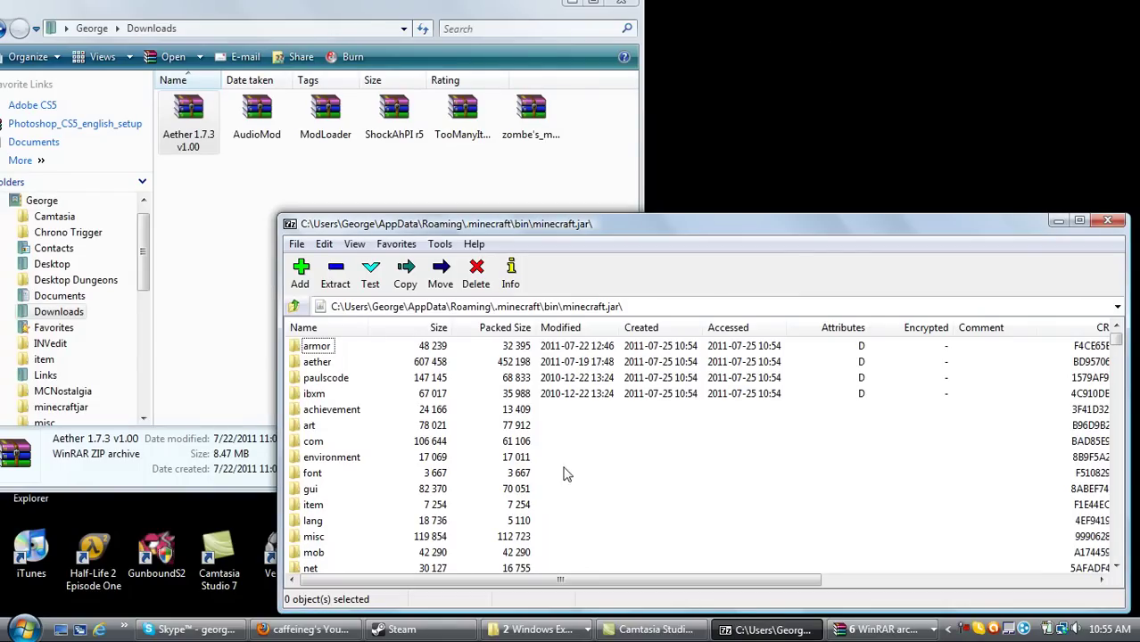
Bring the Aether 1.7.3 v1.00 archive back up and go from the Jar folder into its Resources folder.
left_click(879, 630)
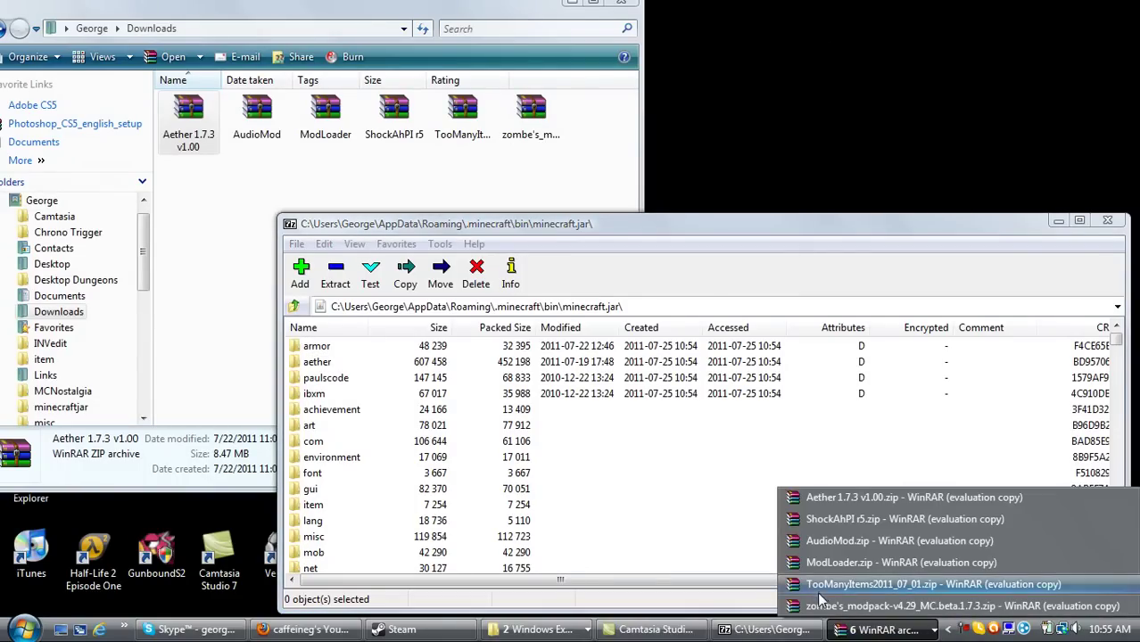
left_click(830, 498)
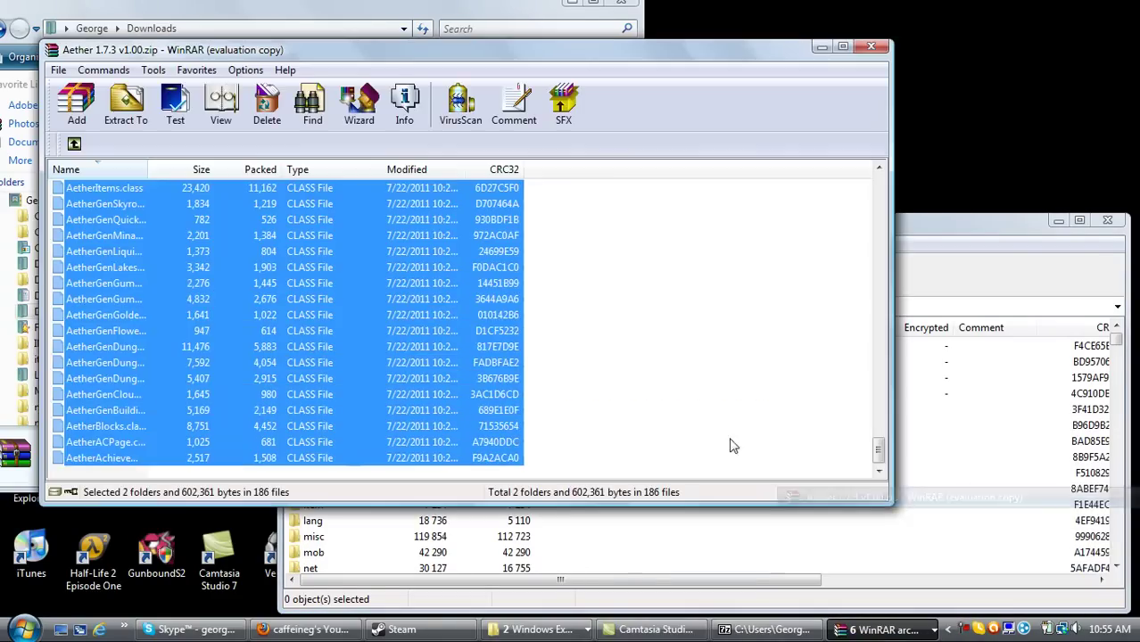
left_click(74, 144)
double_click(95, 205)
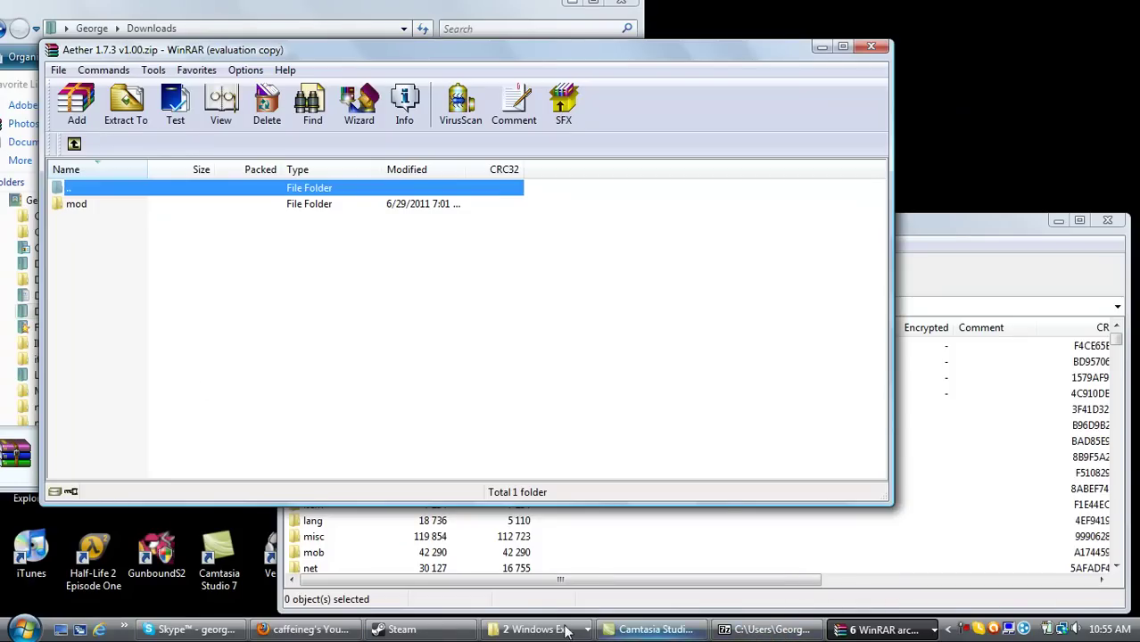
Copy the mod folder from the Aether archive into the .minecraft resources folder, merging it with the existing mod folder.
left_click(538, 630)
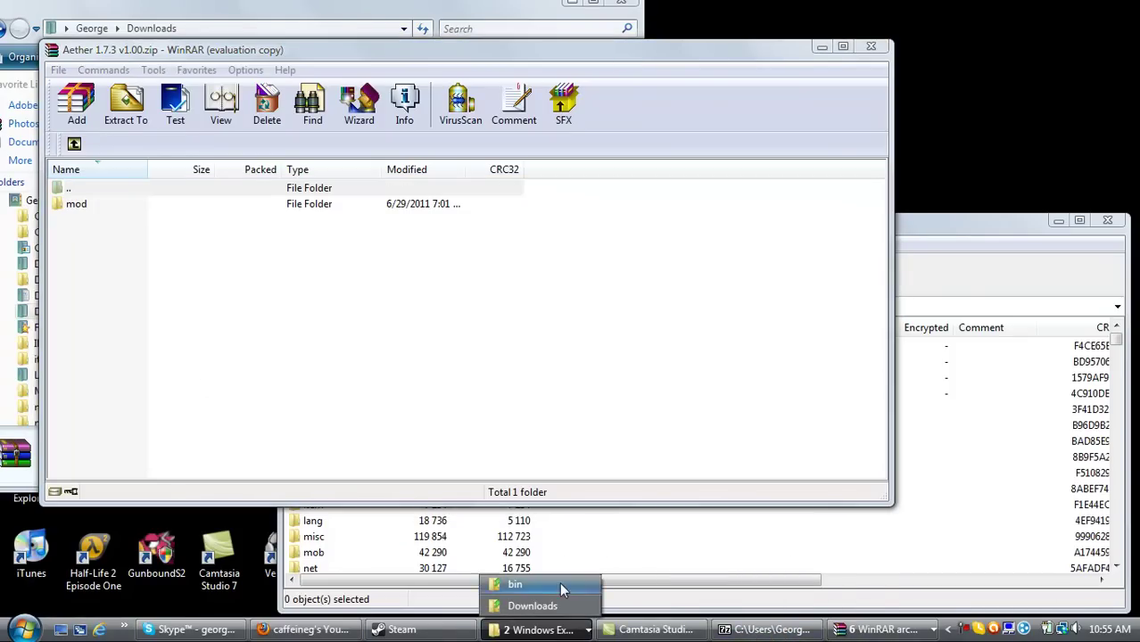
left_click(536, 586)
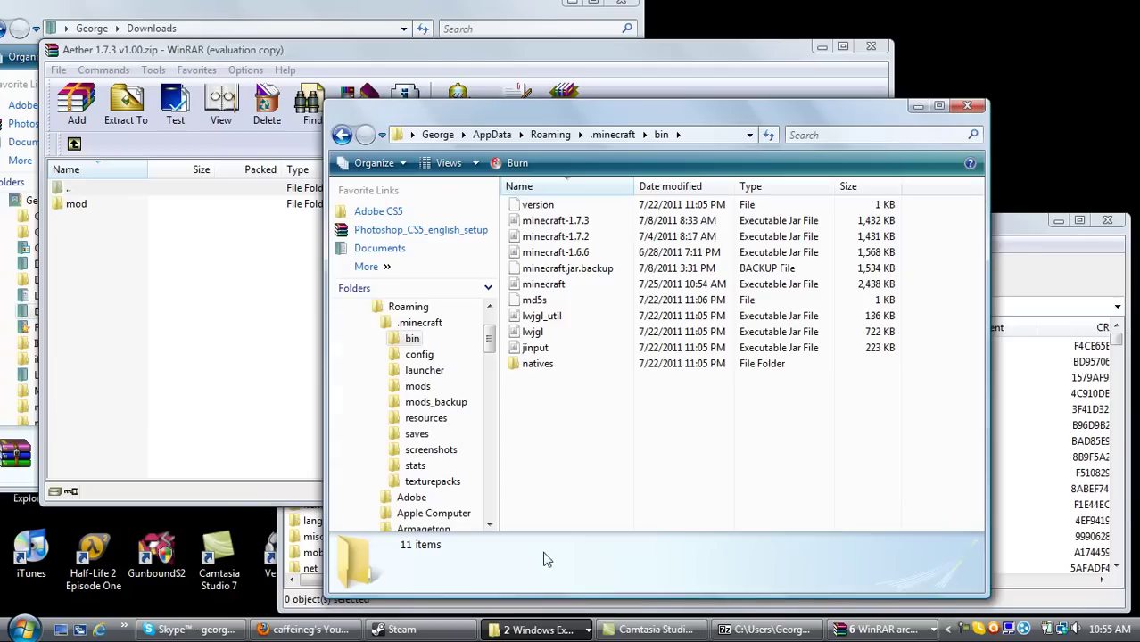
left_click(343, 136)
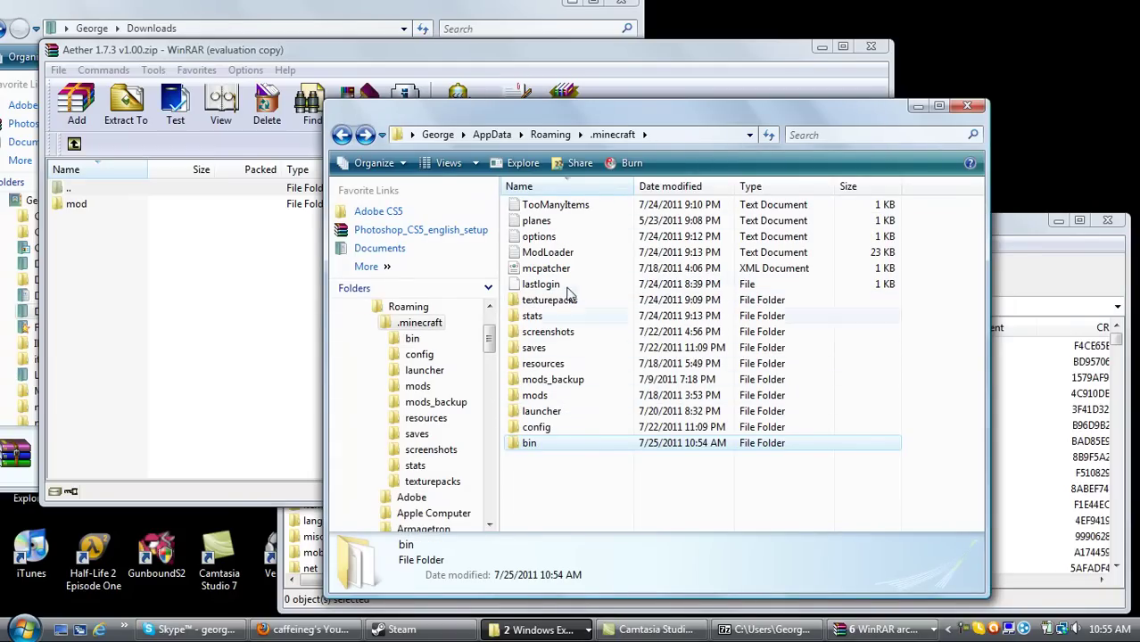
double_click(544, 364)
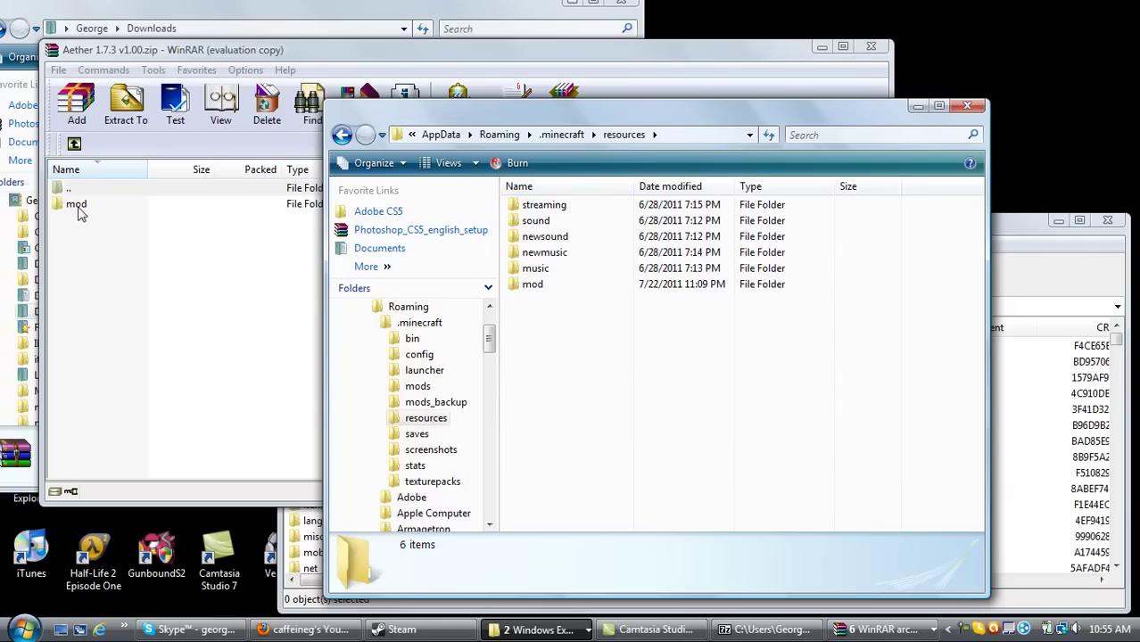
left_click_drag(78, 205, 899, 375)
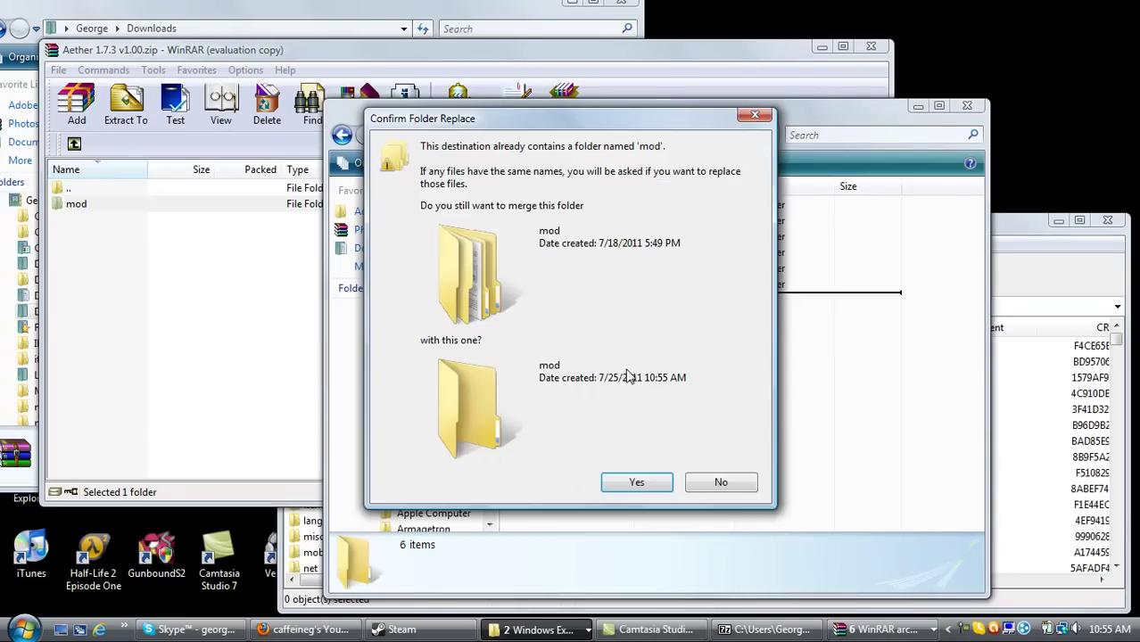
left_click(625, 486)
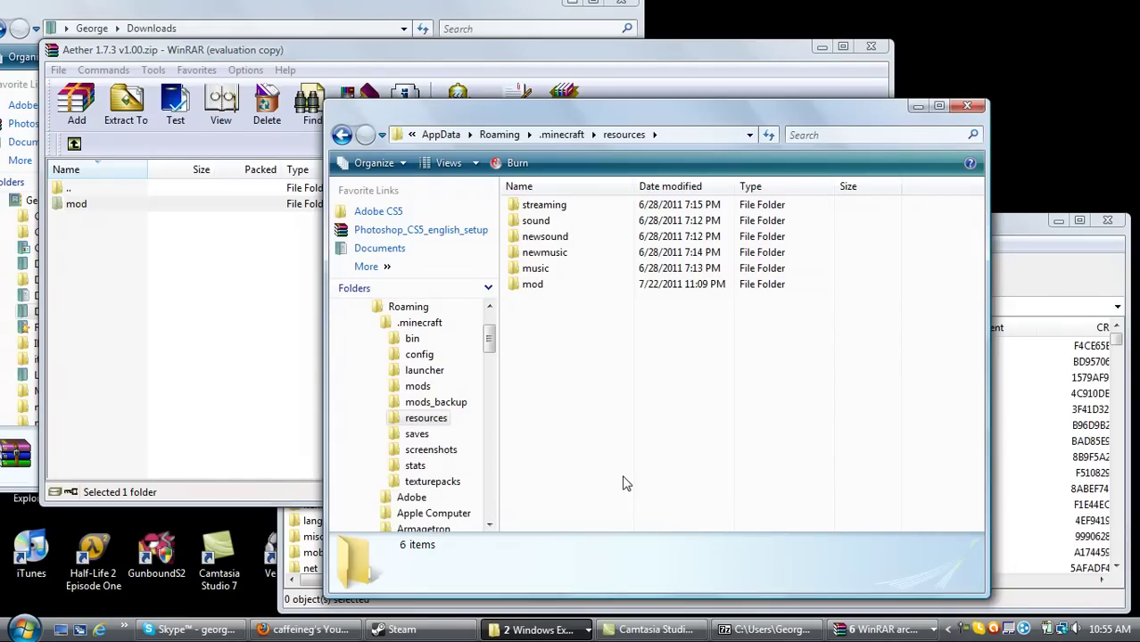